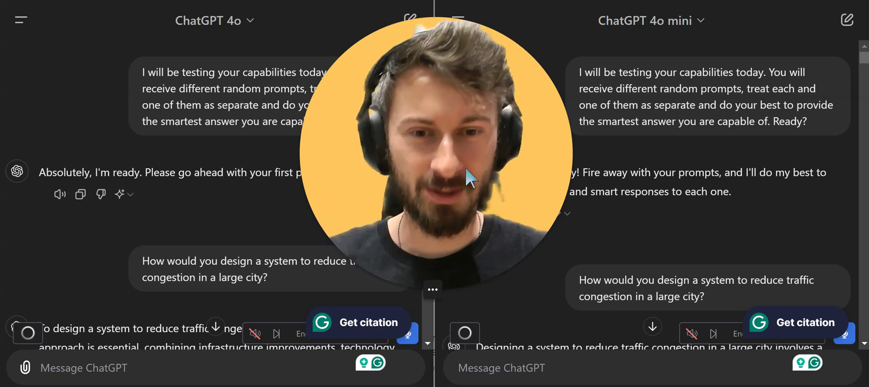
# Step: Show the taskbar window previews from the side-by-side 4o and 4o mini chats
pyautogui.click(419, 290)
pyautogui.moveTo(421, 261); pyautogui.dragTo(448, 111)
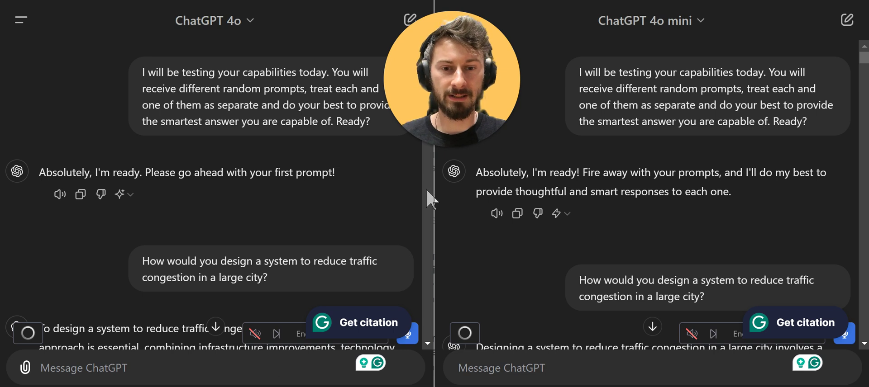
pyautogui.scroll(-5, 425, 190)
pyautogui.scroll(5, 375, 271)
pyautogui.moveTo(452, 133)
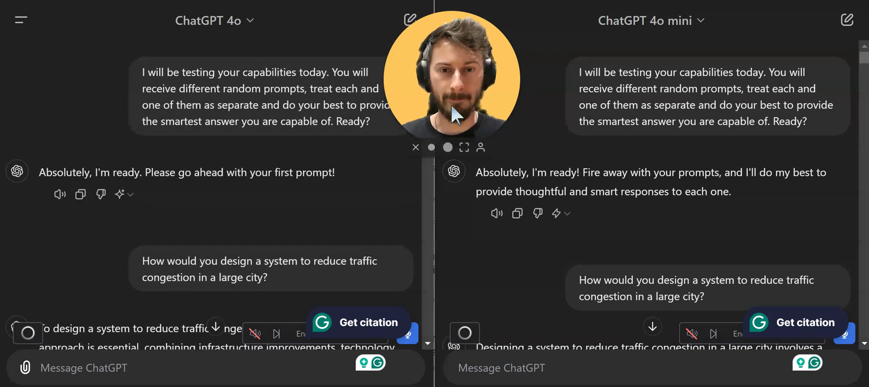
pyautogui.moveTo(452, 127); pyautogui.dragTo(502, 125)
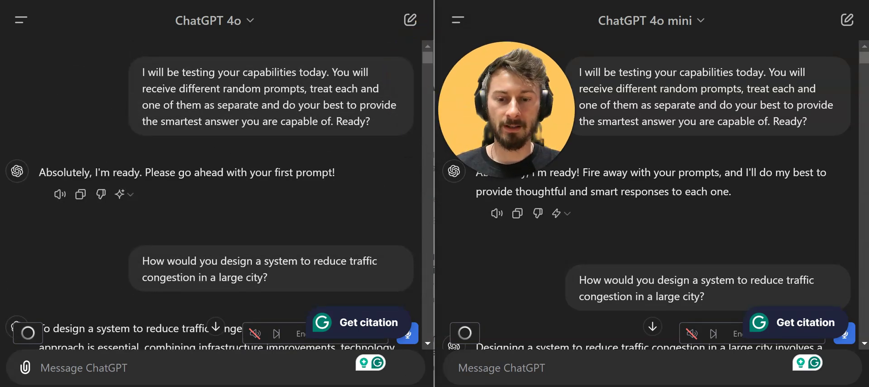
pyautogui.press('super')
# Step: Switch to the ChatHub window and review its suggested test prompts
pyautogui.moveTo(466, 383)
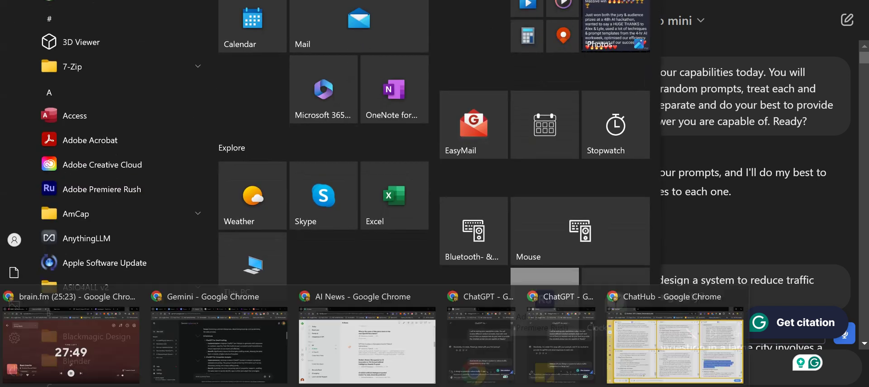
pyautogui.click(655, 358)
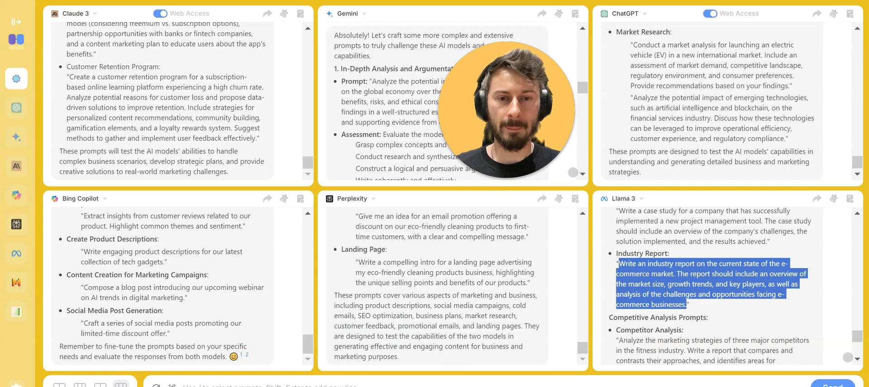
pyautogui.moveTo(563, 150)
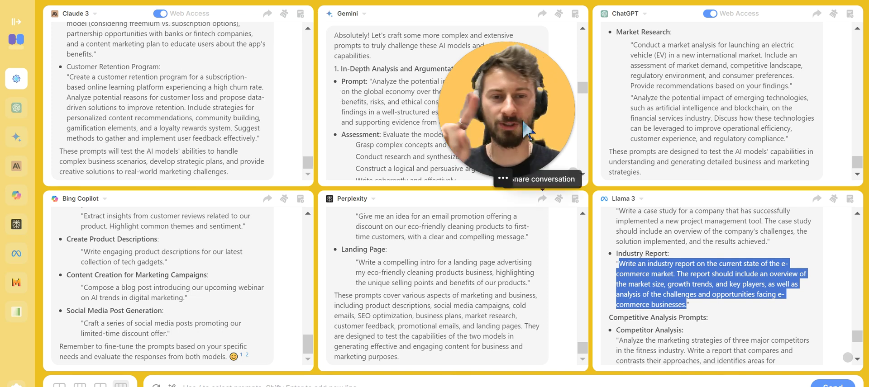
# Step: Return the ChatGPT 4o chat to the left half beside ChatHub
pyautogui.press('super')
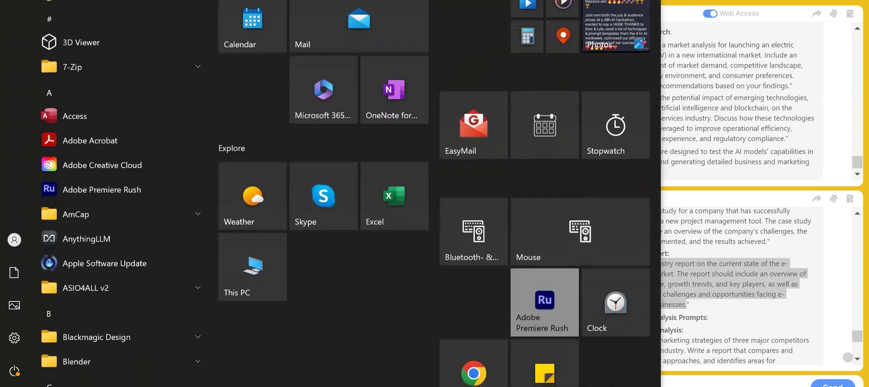
pyautogui.moveTo(375, 386)
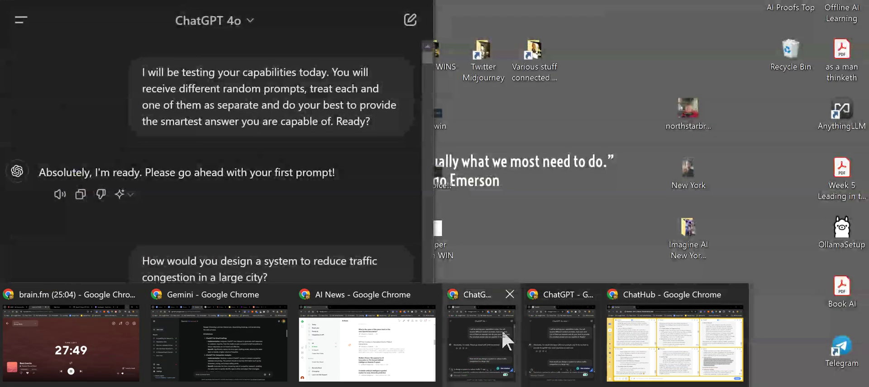
pyautogui.click(500, 335)
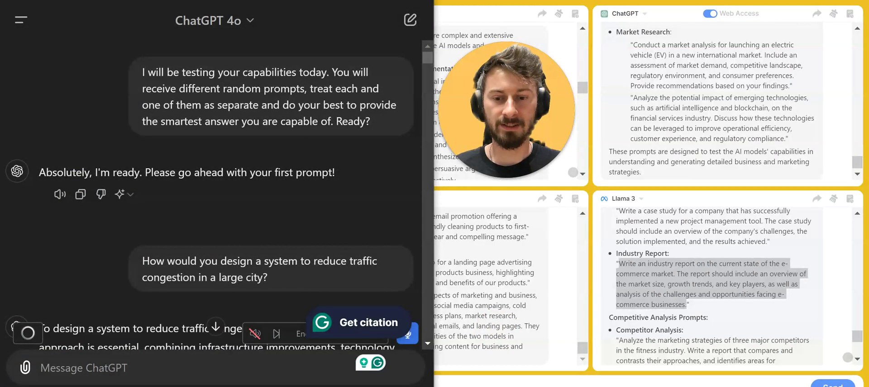
pyautogui.press('super')
# Step: Snap the 4o mini chat beside 4o and start reading both traffic-congestion answers
pyautogui.moveTo(376, 386)
pyautogui.click(546, 352)
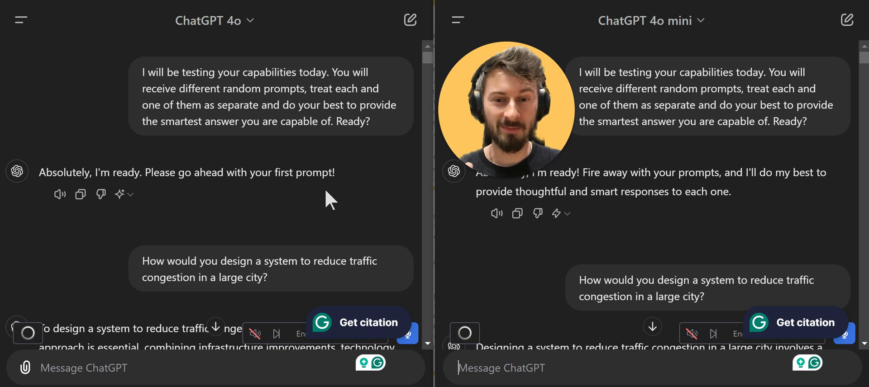
pyautogui.scroll(-2, 324, 188)
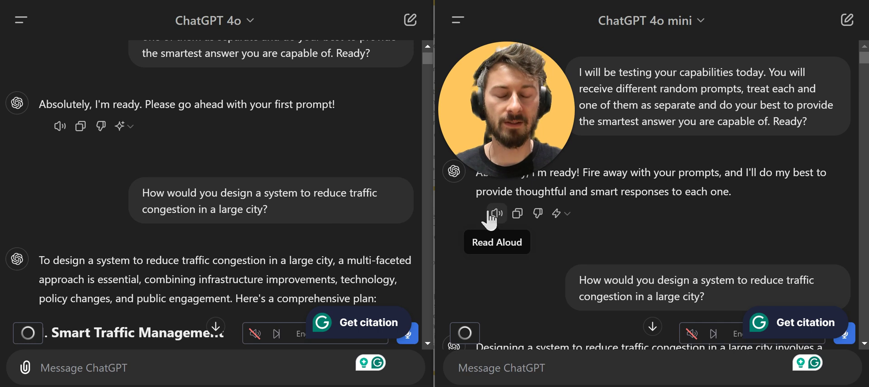
pyautogui.scroll(-2, 759, 207)
pyautogui.scroll(-2, 759, 207)
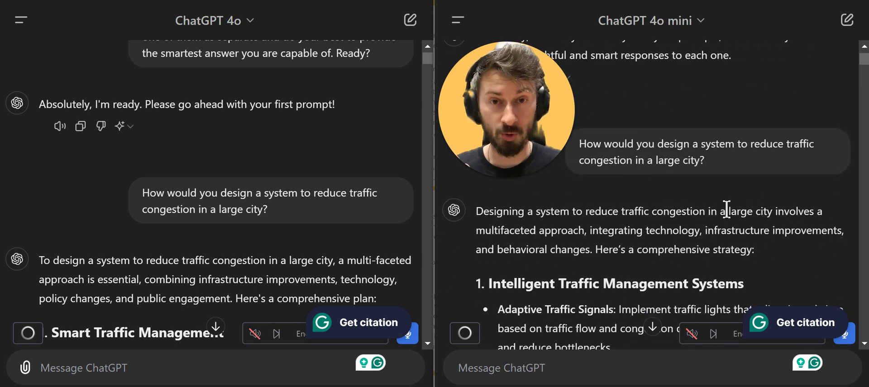
pyautogui.scroll(-2, 343, 215)
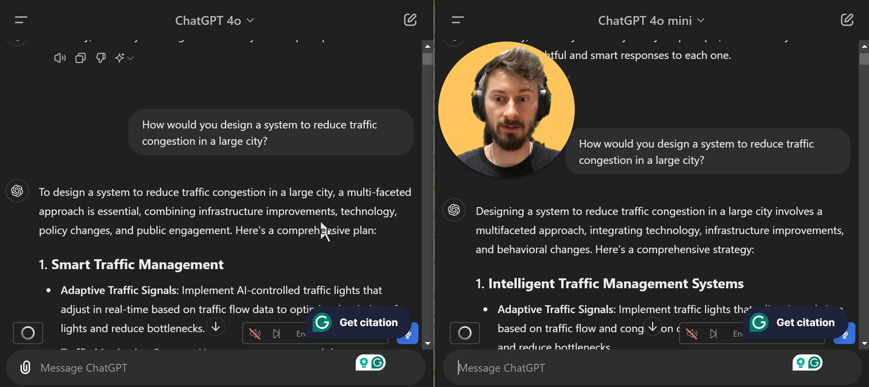
pyautogui.scroll(-2, 343, 224)
pyautogui.scroll(-2, 681, 227)
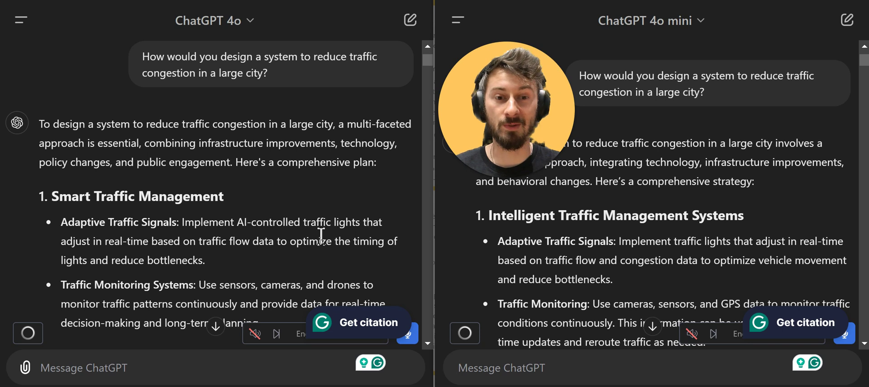
pyautogui.scroll(-3, 293, 238)
pyautogui.scroll(-4, 313, 233)
pyautogui.scroll(-12, 588, 204)
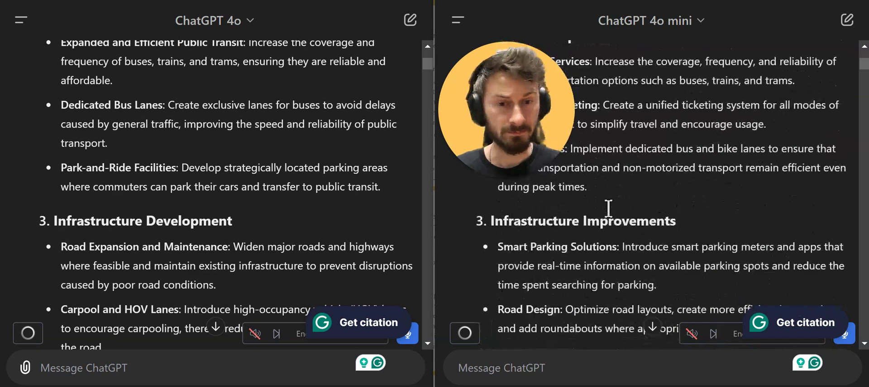
# Step: Read both traffic-congestion answers to their ends and the new SEO-audit prompt
pyautogui.moveTo(508, 146); pyautogui.dragTo(493, 110)
pyautogui.scroll(-3, 335, 217)
pyautogui.scroll(-1, 622, 95)
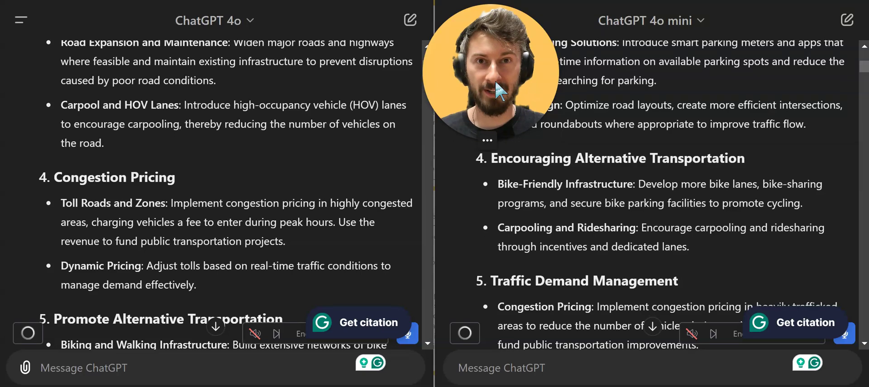
pyautogui.moveTo(543, 91); pyautogui.dragTo(517, 84)
pyautogui.scroll(-2, 307, 205)
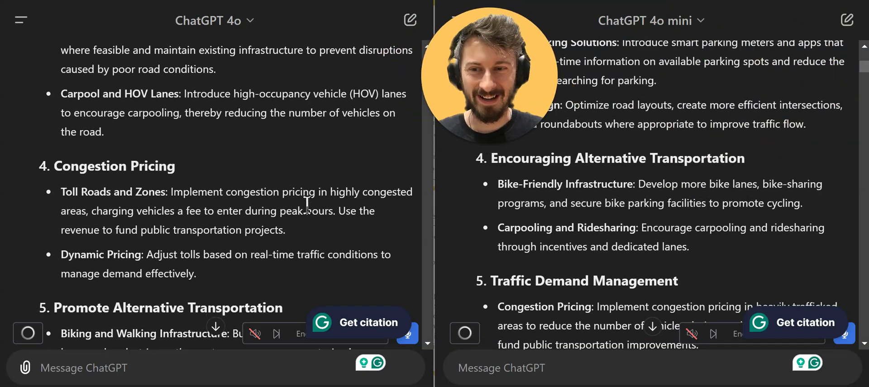
pyautogui.scroll(-10, 630, 200)
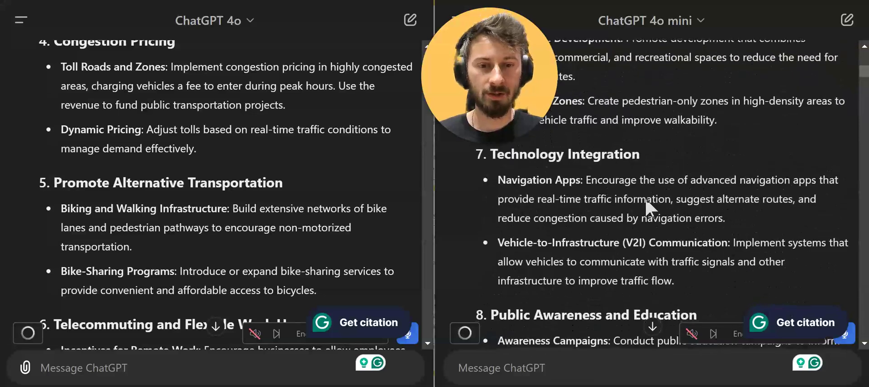
pyautogui.scroll(-2, 368, 213)
pyautogui.scroll(-7, 367, 213)
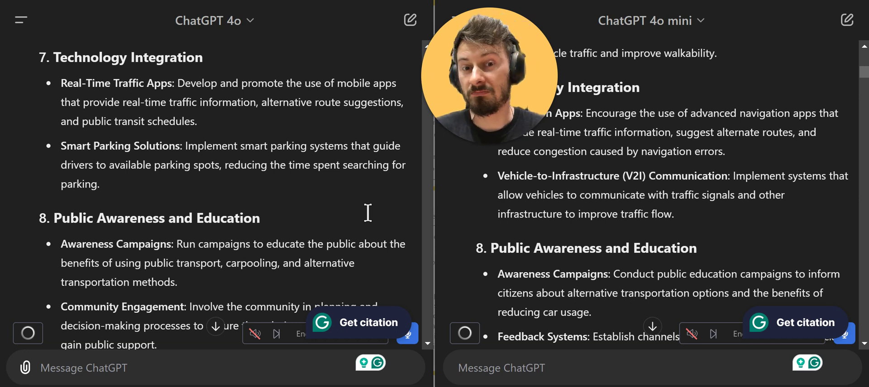
pyautogui.scroll(-10, 367, 213)
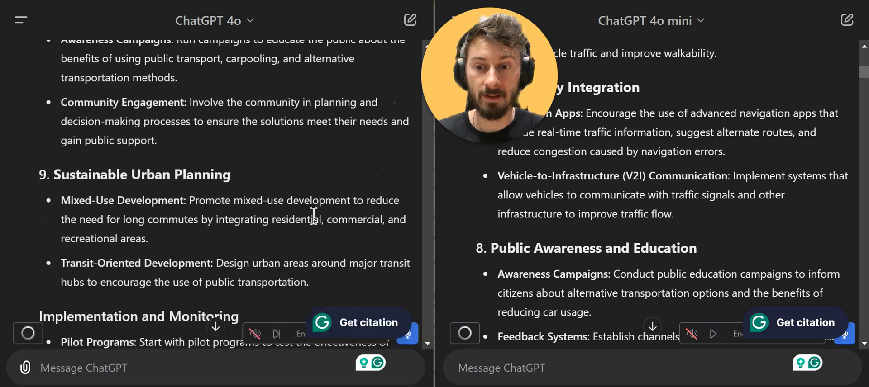
pyautogui.scroll(-5, 592, 212)
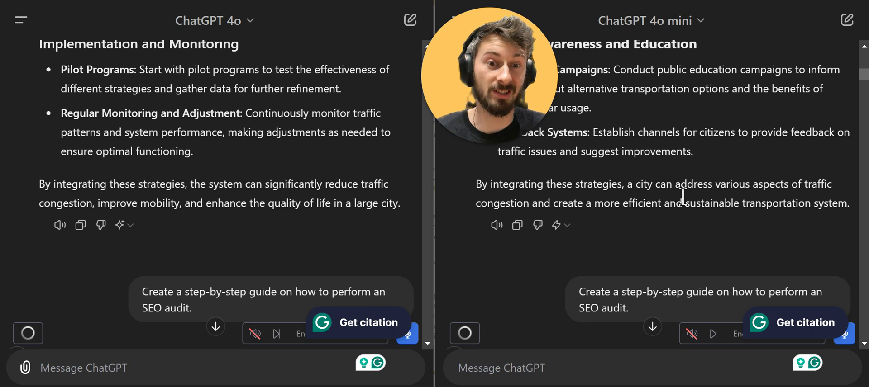
# Step: Read both SEO-audit step-by-step guides through 4o's closing summary to the Text Completion prompt
pyautogui.scroll(-1, 353, 202)
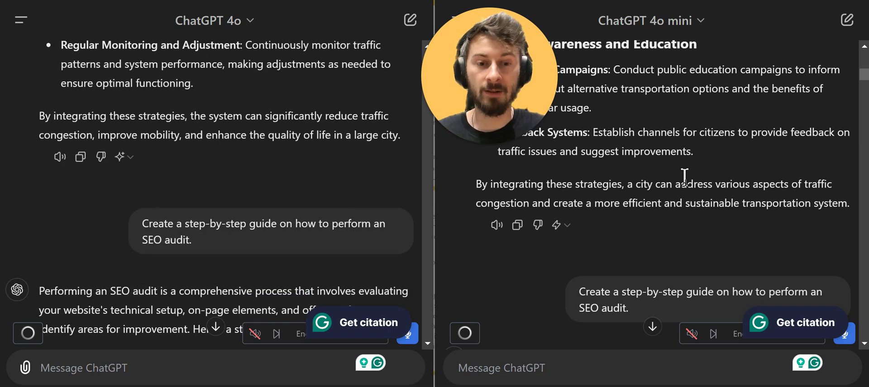
pyautogui.scroll(-2, 684, 178)
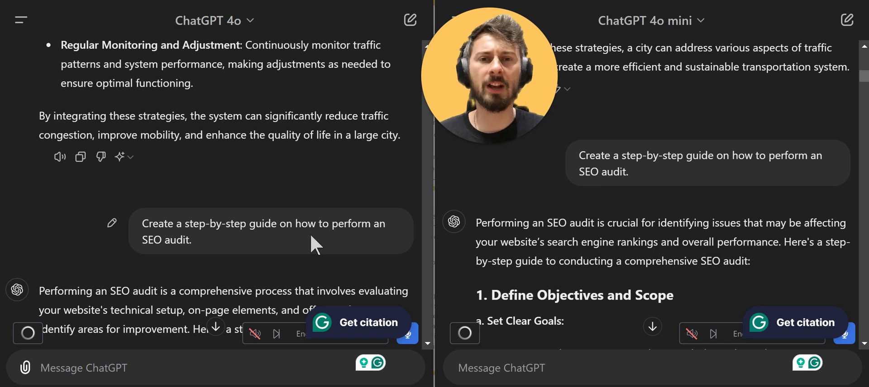
pyautogui.scroll(-5, 310, 233)
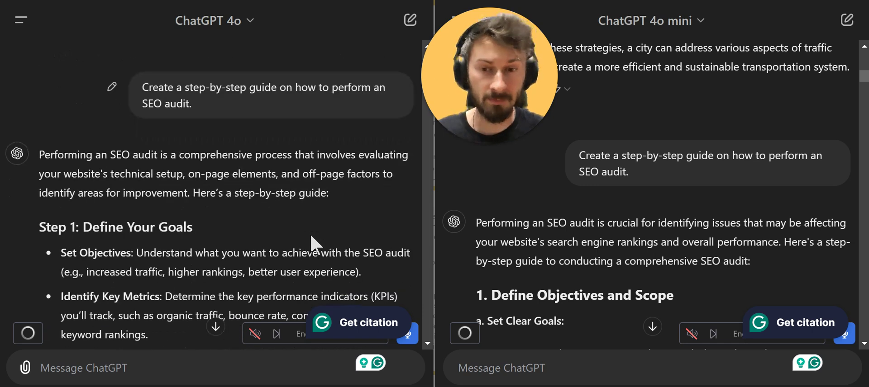
pyautogui.scroll(-5, 704, 177)
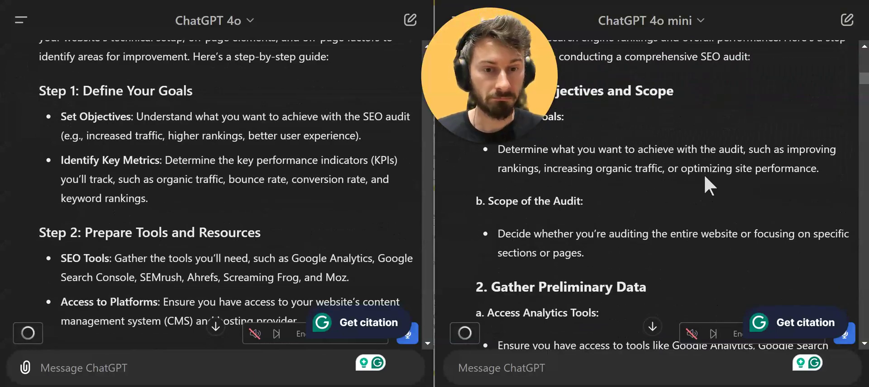
pyautogui.scroll(-1, 375, 208)
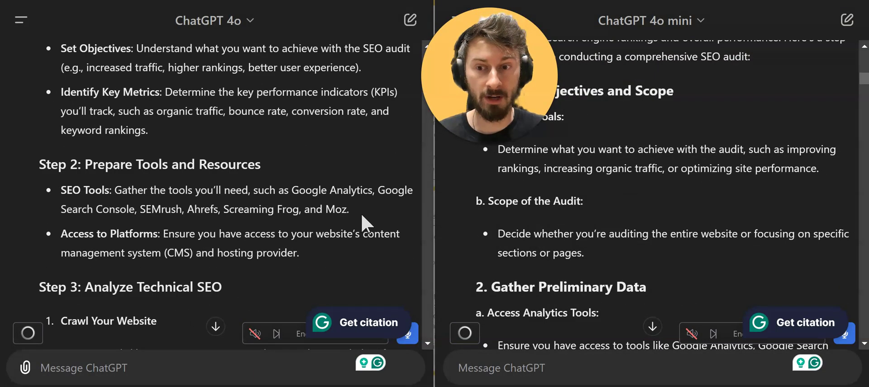
pyautogui.scroll(-1, 787, 158)
pyautogui.scroll(-2, 787, 159)
pyautogui.scroll(-5, 335, 209)
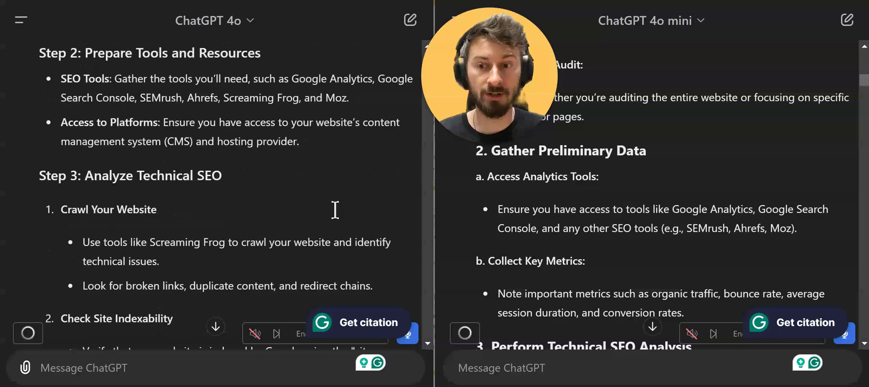
pyautogui.scroll(-5, 722, 180)
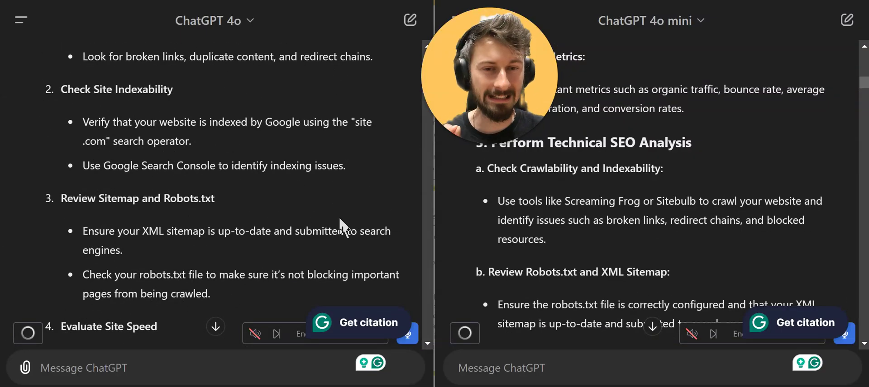
pyautogui.scroll(-6, 724, 176)
pyautogui.scroll(-6, 341, 215)
pyautogui.scroll(2, 341, 215)
pyautogui.scroll(-2, 341, 216)
pyautogui.scroll(-9, 650, 186)
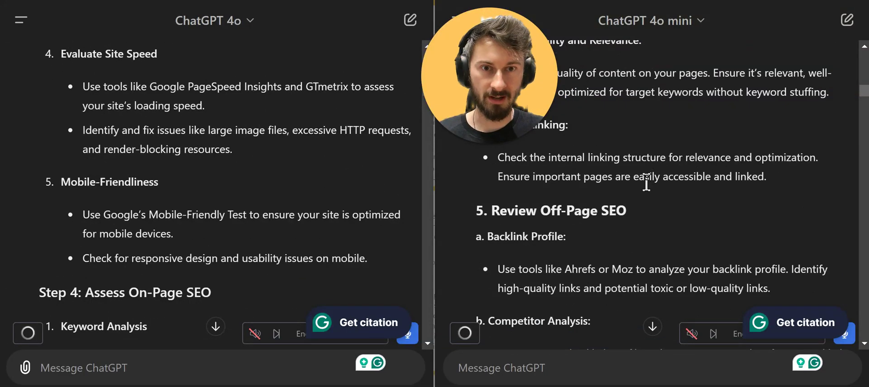
pyautogui.scroll(-3, 315, 189)
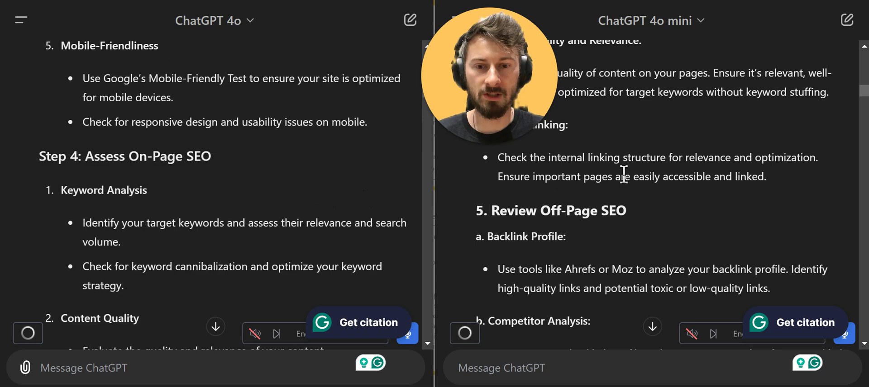
pyautogui.scroll(-7, 666, 167)
pyautogui.scroll(-12, 666, 167)
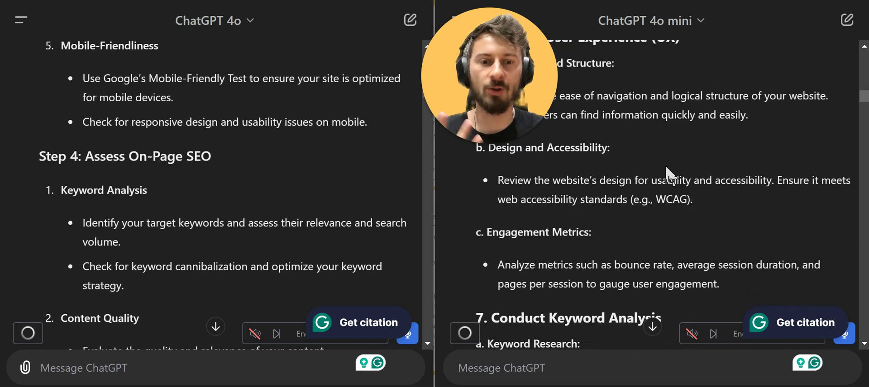
pyautogui.scroll(1, 665, 174)
pyautogui.scroll(-10, 666, 174)
pyautogui.scroll(-6, 665, 165)
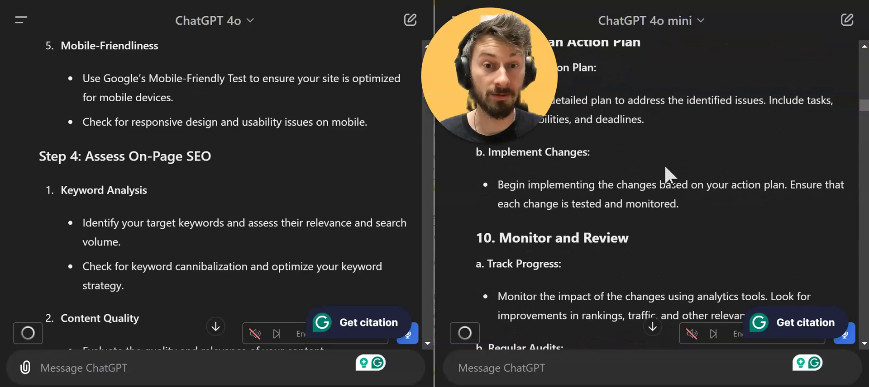
pyautogui.scroll(-10, 339, 188)
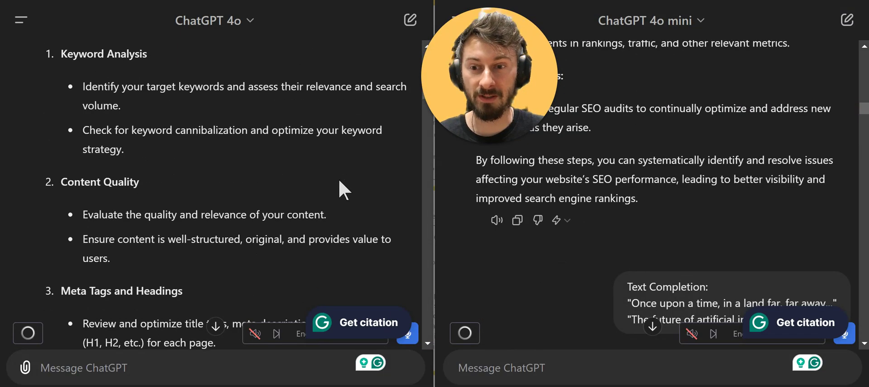
pyautogui.scroll(-5, 334, 188)
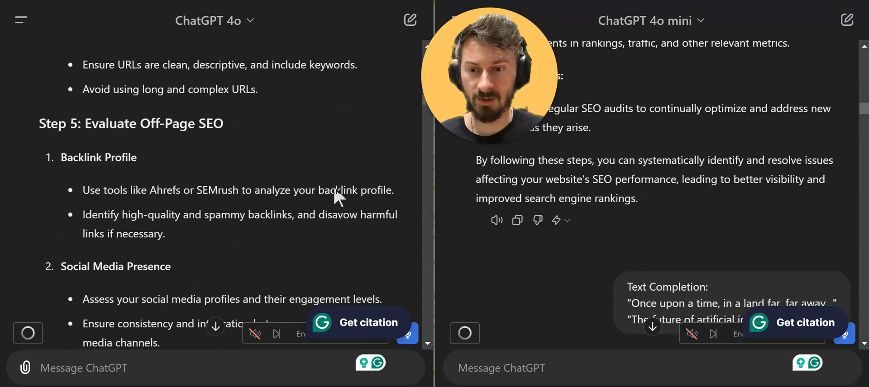
pyautogui.scroll(5, 613, 203)
pyautogui.scroll(5, 624, 206)
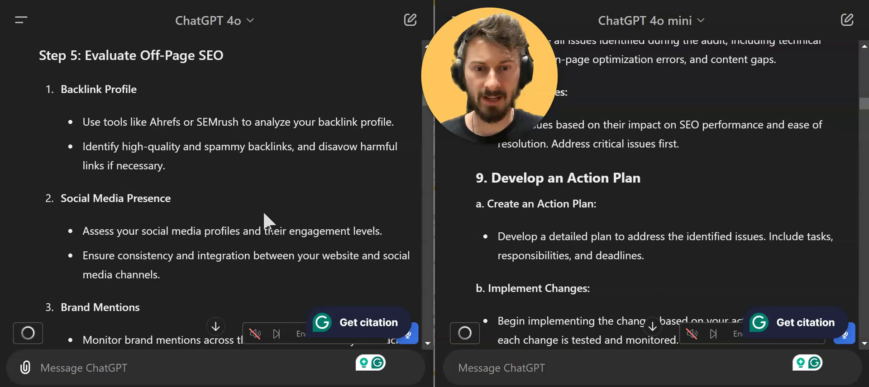
pyautogui.scroll(-15, 310, 210)
pyautogui.scroll(-10, 311, 209)
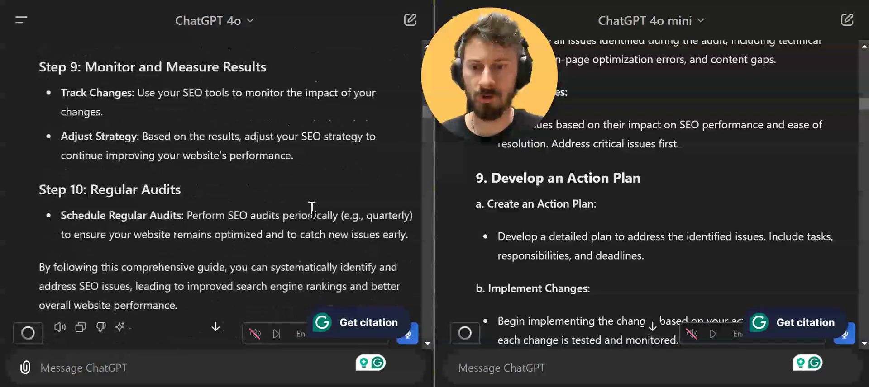
pyautogui.scroll(4, 312, 210)
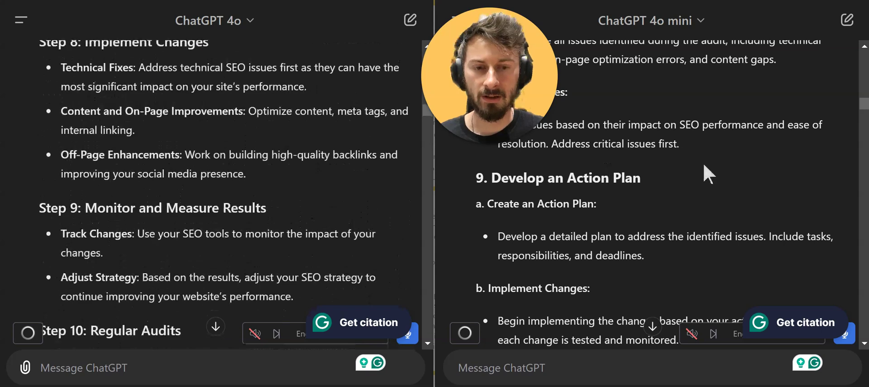
pyautogui.scroll(4, 695, 168)
pyautogui.scroll(-10, 706, 173)
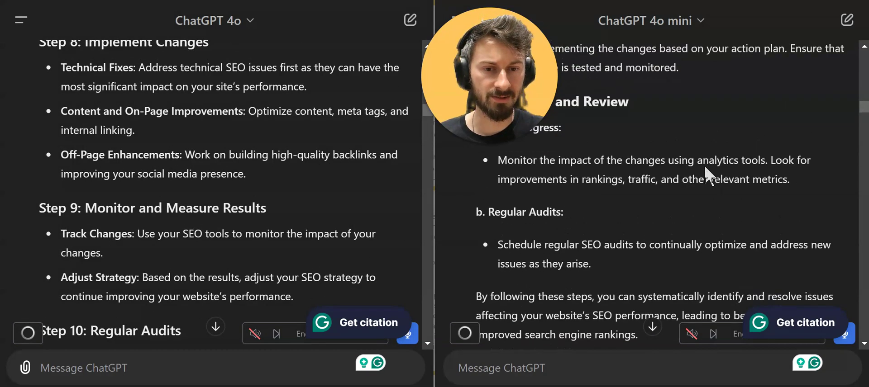
pyautogui.scroll(-2, 706, 173)
pyautogui.scroll(4, 629, 206)
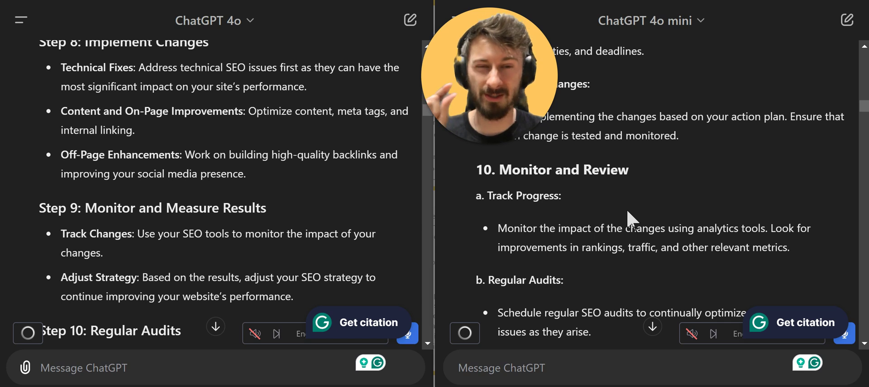
pyautogui.scroll(6, 628, 215)
pyautogui.scroll(2, 285, 228)
pyautogui.scroll(-5, 316, 222)
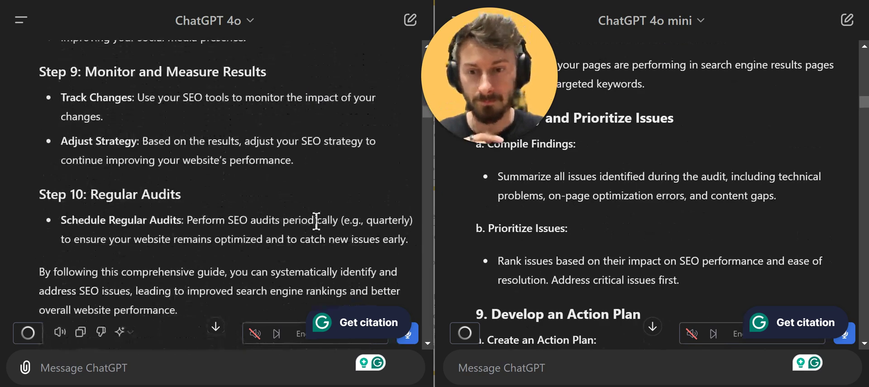
pyautogui.scroll(-10, 658, 186)
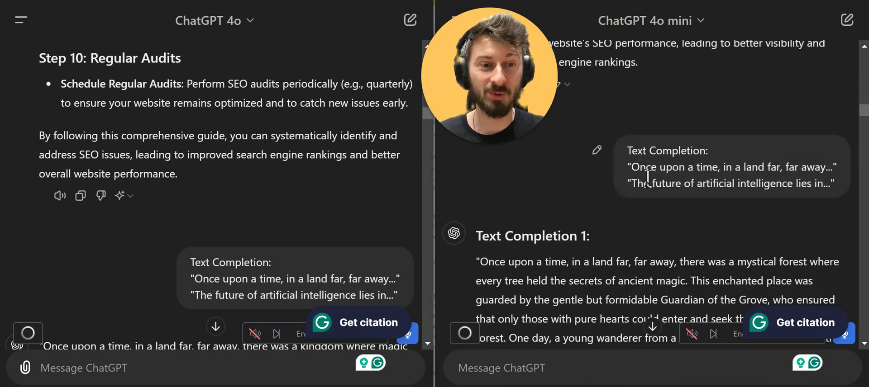
# Step: Compare both models' story and AI text-completion replies
pyautogui.scroll(-1, 328, 223)
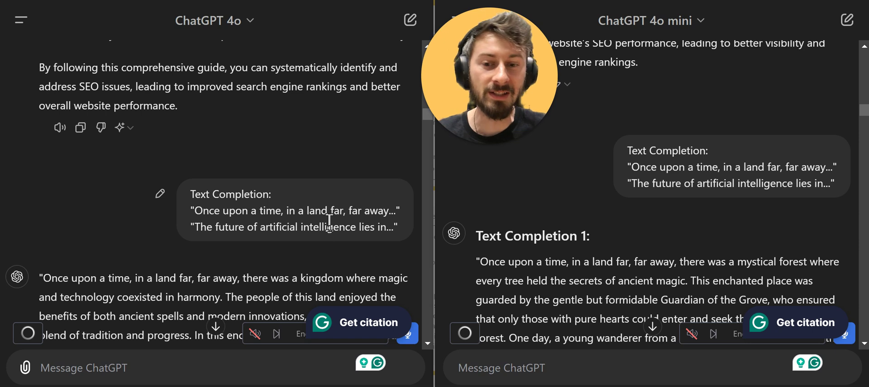
pyautogui.scroll(-3, 330, 218)
pyautogui.scroll(-4, 671, 210)
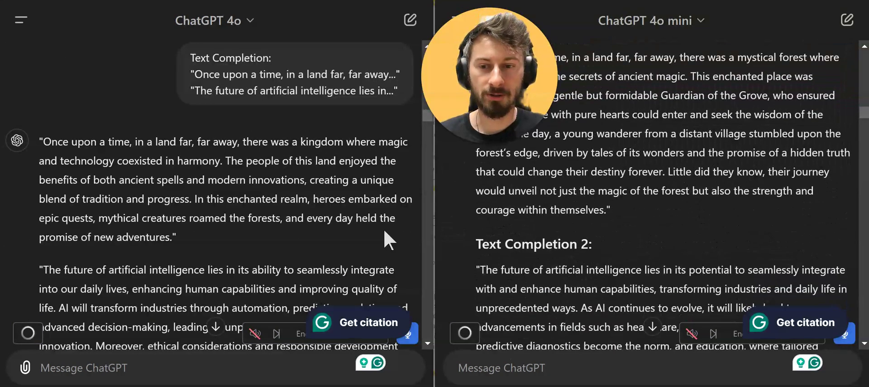
pyautogui.scroll(-2, 384, 231)
pyautogui.scroll(-2, 300, 233)
pyautogui.scroll(2, 300, 233)
pyautogui.scroll(-1, 722, 193)
pyautogui.scroll(3, 720, 197)
pyautogui.scroll(-2, 721, 212)
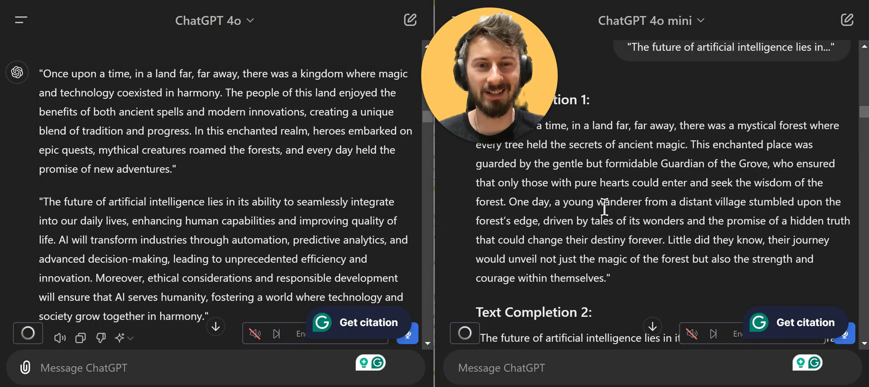
# Step: Scroll the 4o pane to its sleep-book prompt and recommendation
pyautogui.scroll(-5, 328, 225)
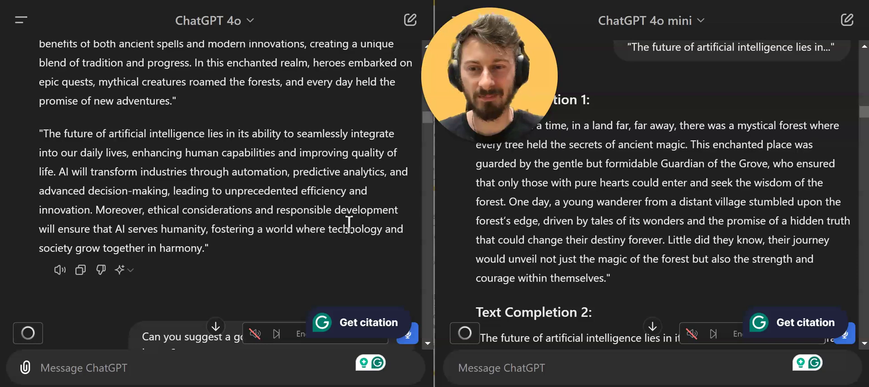
pyautogui.scroll(3, 349, 223)
pyautogui.scroll(-4, 753, 203)
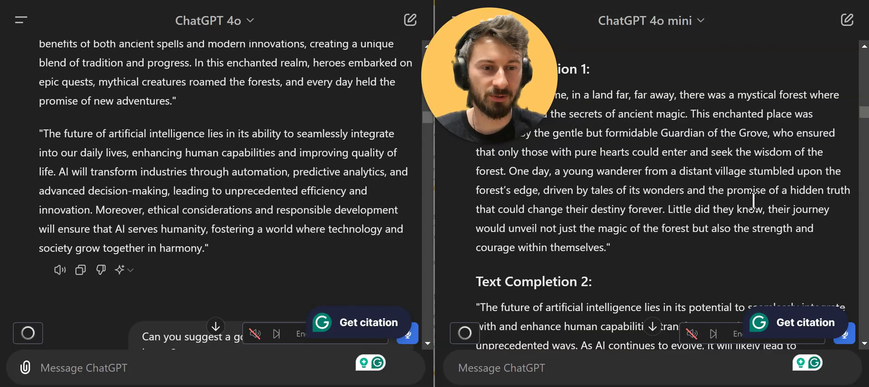
pyautogui.scroll(-2, 751, 199)
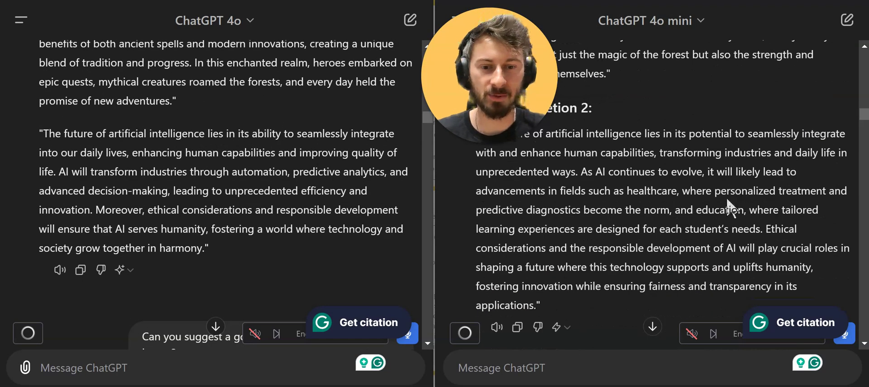
pyautogui.scroll(-4, 354, 188)
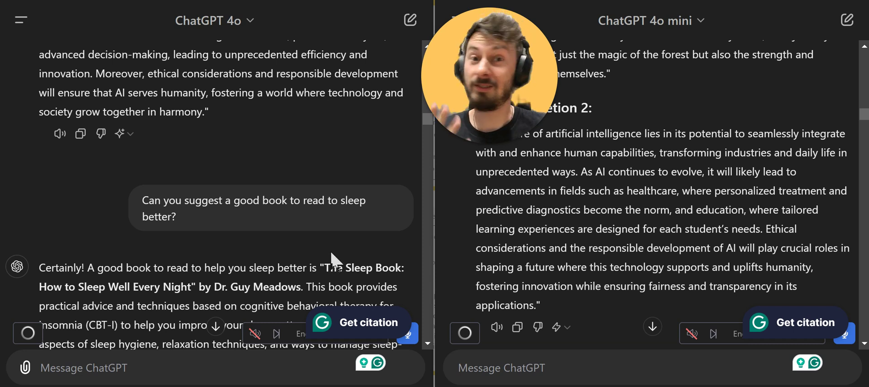
# Step: Read past the sleep-book recommendations to both Italian translations of the AI-comparison paragraph
pyautogui.scroll(-3, 333, 260)
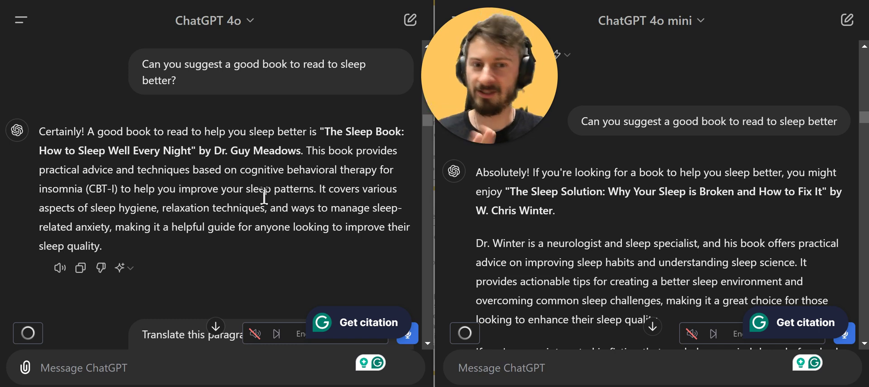
pyautogui.scroll(-2, 264, 196)
pyautogui.scroll(-3, 664, 189)
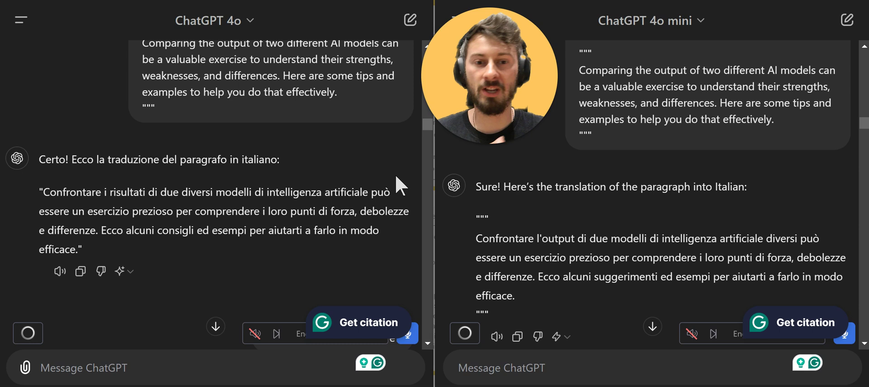
# Step: Read both meaning-of-life answers down to the autonomous-vehicle impact prompt
pyautogui.scroll(-3, 362, 186)
pyautogui.scroll(2, 320, 194)
pyautogui.scroll(-2, 319, 193)
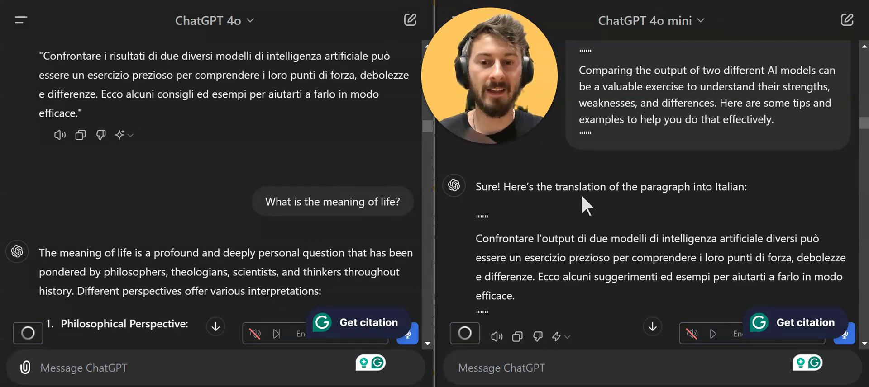
pyautogui.scroll(-3, 607, 226)
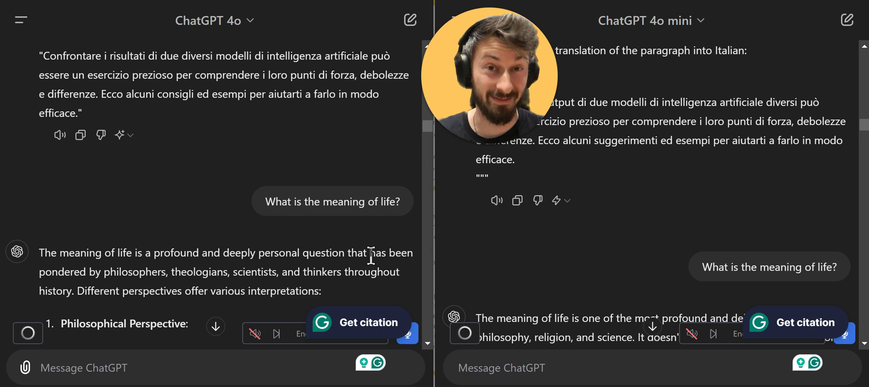
pyautogui.scroll(-2, 335, 256)
pyautogui.scroll(-4, 646, 223)
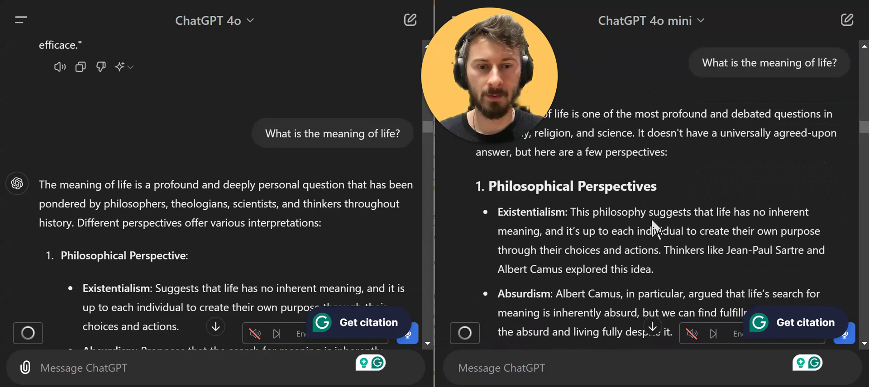
pyautogui.scroll(-2, 658, 218)
pyautogui.scroll(2, 317, 271)
pyautogui.scroll(3, 606, 226)
pyautogui.scroll(-2, 311, 256)
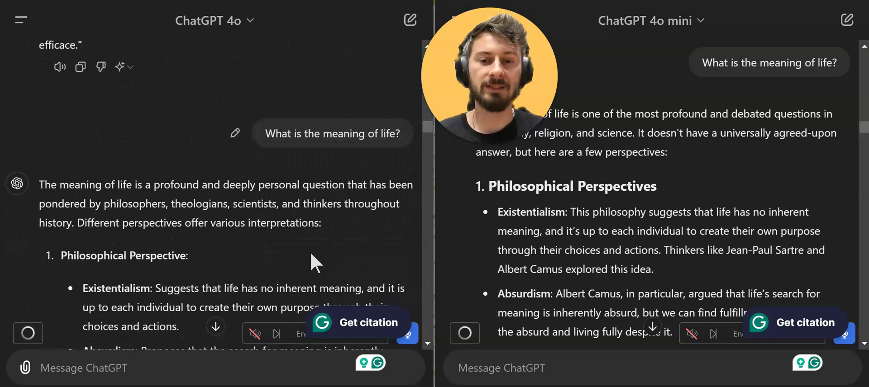
pyautogui.scroll(-2, 311, 254)
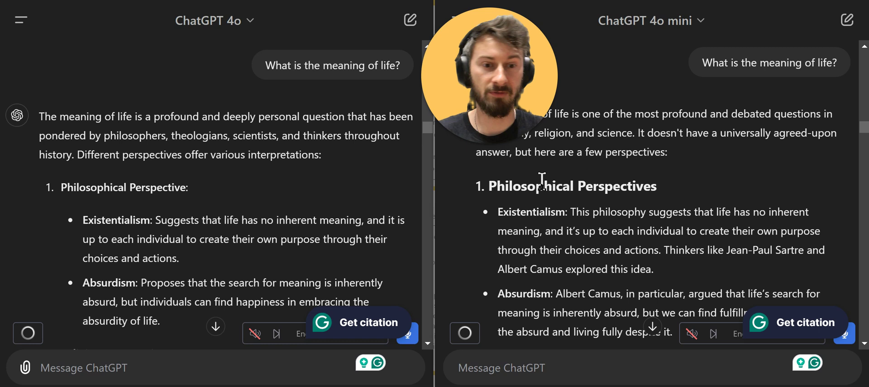
pyautogui.scroll(-7, 279, 228)
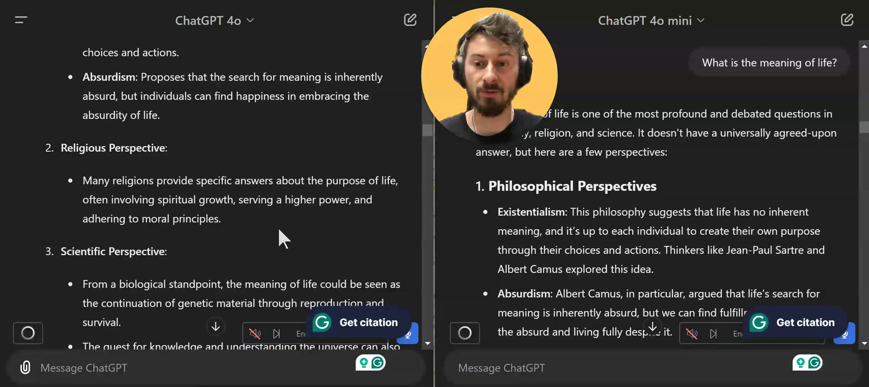
pyautogui.scroll(-4, 280, 233)
pyautogui.scroll(-4, 667, 218)
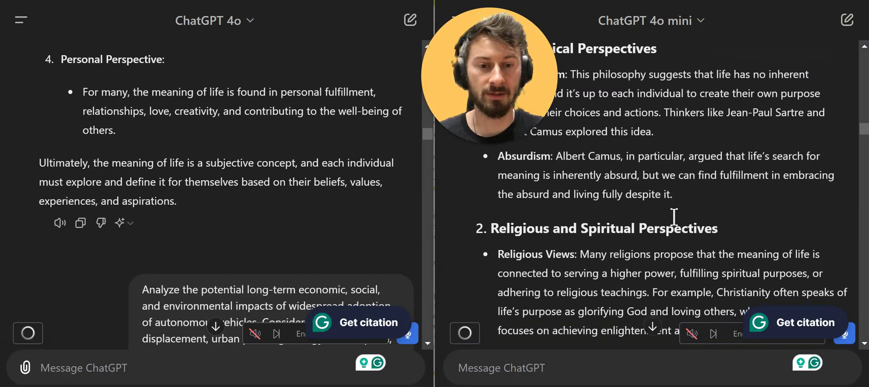
pyautogui.scroll(-5, 666, 218)
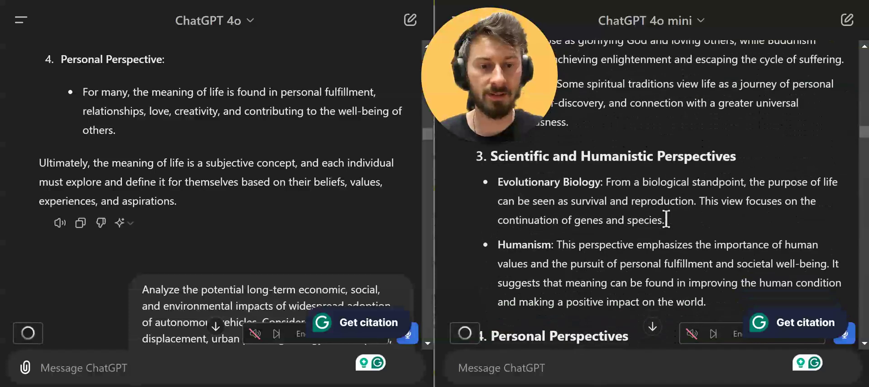
pyautogui.scroll(-5, 665, 219)
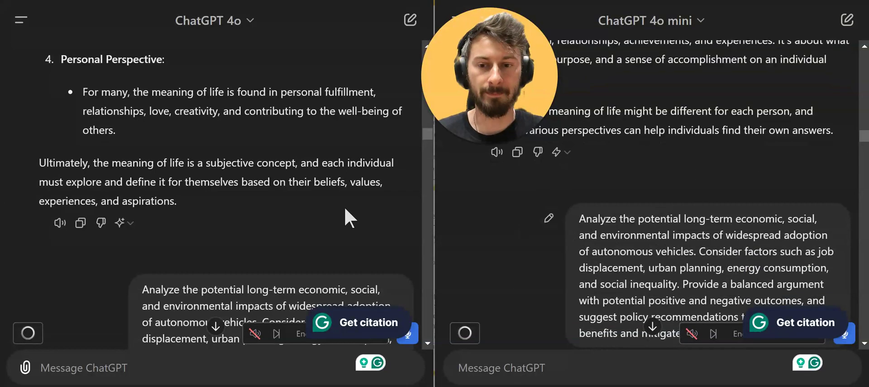
# Step: Follow both autonomous-vehicle answers to 4o's Social Impacts and 4o mini's Policy Recommendations
pyautogui.scroll(-3, 344, 206)
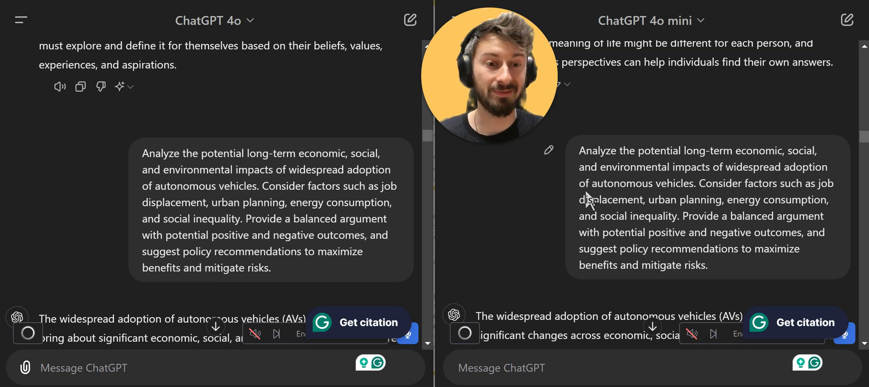
pyautogui.scroll(-1, 585, 190)
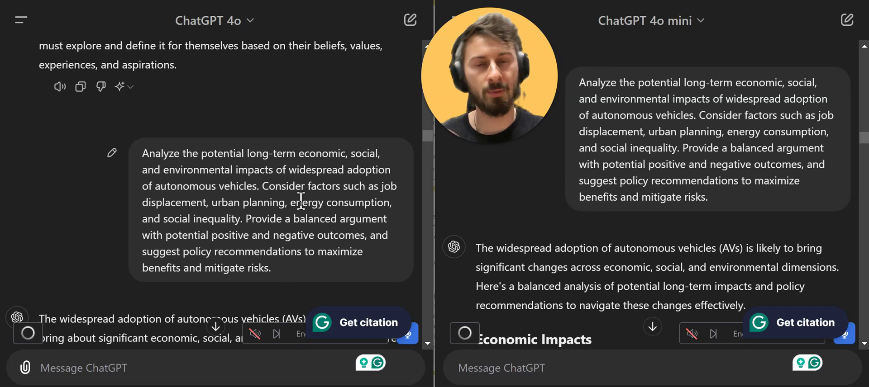
pyautogui.scroll(-3, 301, 202)
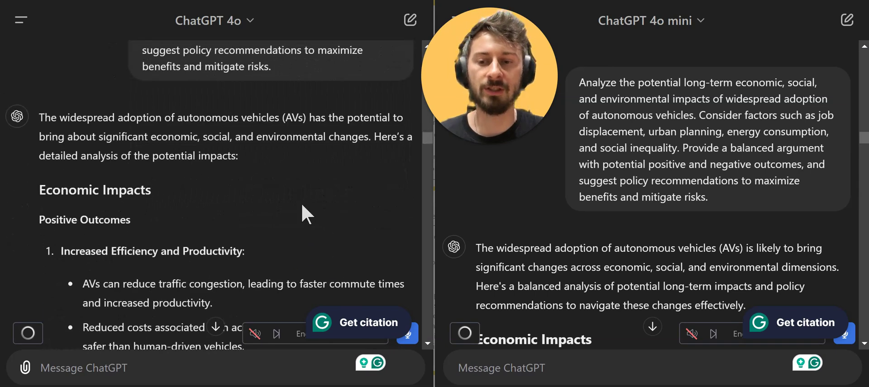
pyautogui.scroll(-1, 650, 162)
pyautogui.scroll(-2, 658, 160)
pyautogui.scroll(1, 658, 161)
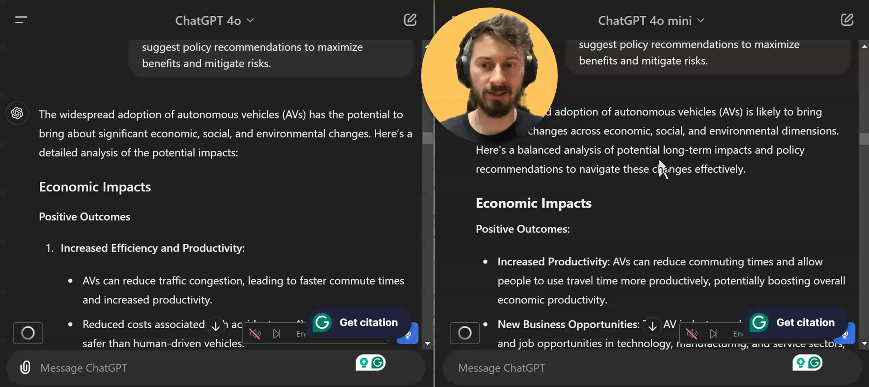
pyautogui.scroll(-4, 285, 219)
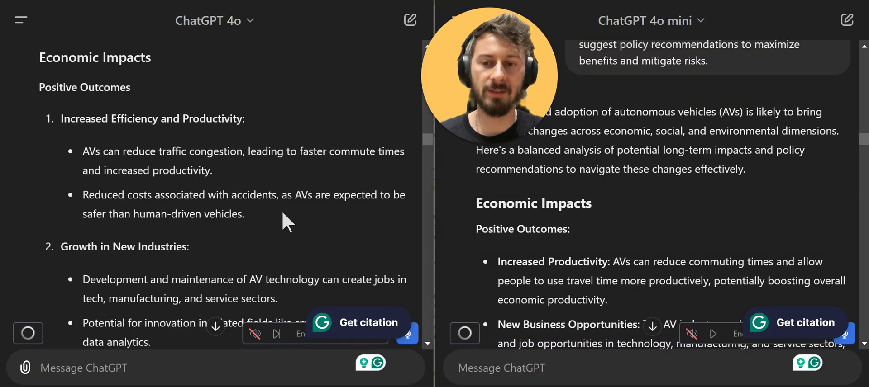
pyautogui.scroll(-5, 698, 201)
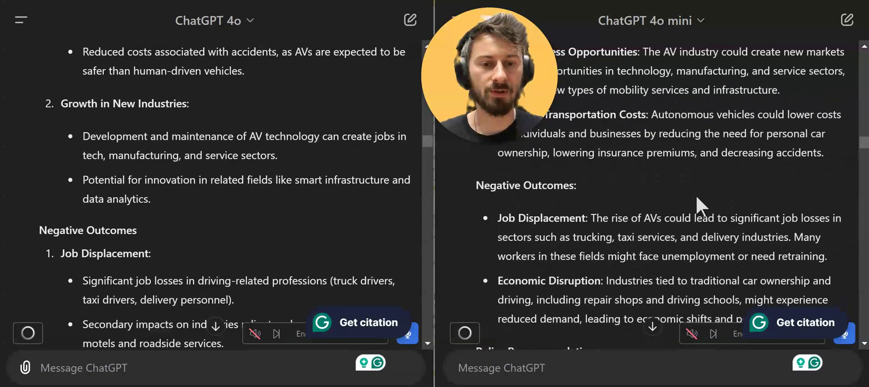
pyautogui.scroll(-2, 352, 236)
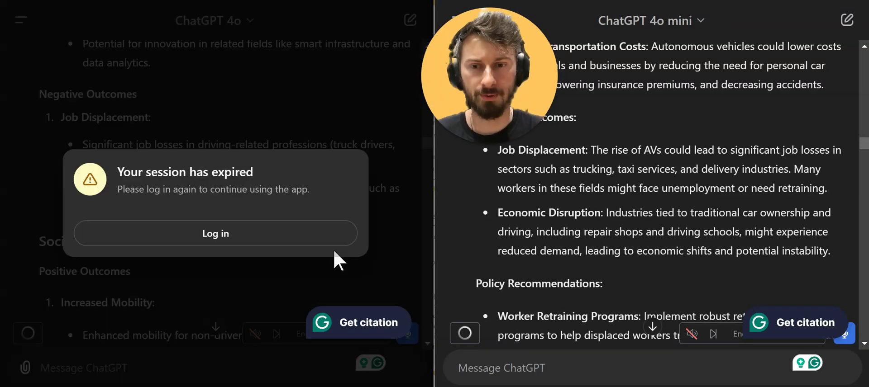
# Step: Dismiss the session-expired notice over the 4o chat
pyautogui.click(281, 288)
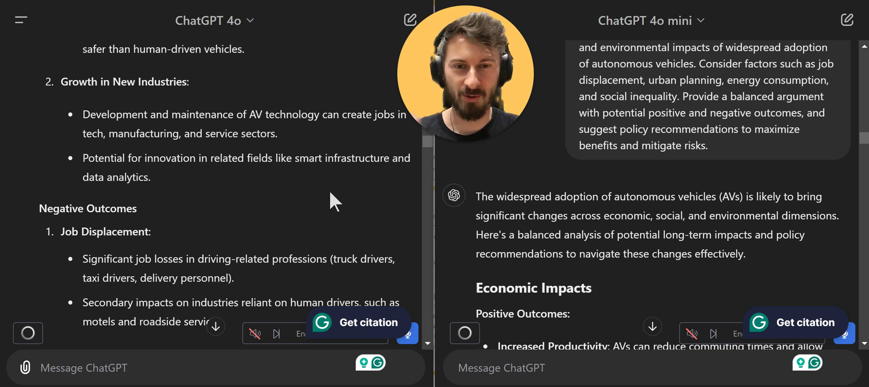
pyautogui.scroll(3, 312, 190)
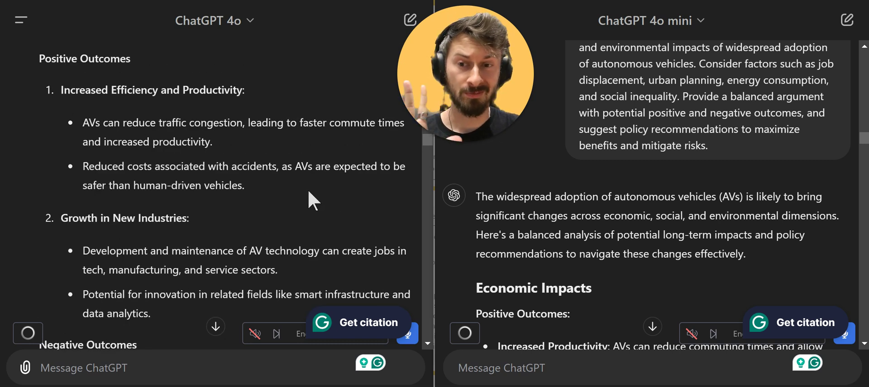
pyautogui.scroll(3, 301, 192)
pyautogui.scroll(3, 299, 198)
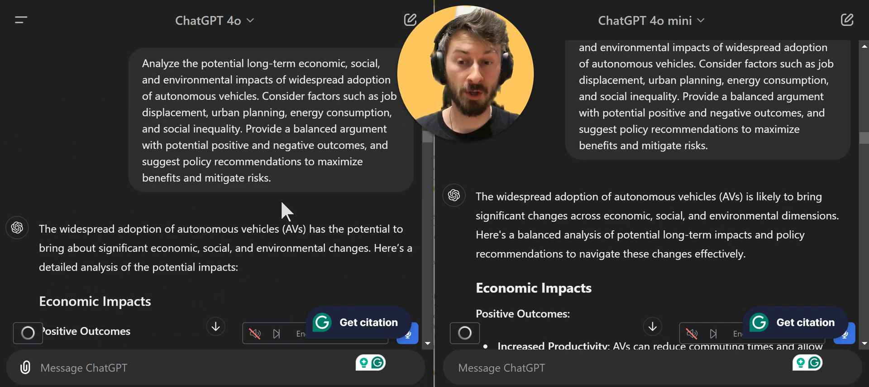
# Step: Read on to 4o's Environmental Impacts and 4o mini's Balanced Argument sections
pyautogui.scroll(-3, 281, 200)
pyautogui.scroll(-9, 633, 181)
pyautogui.scroll(-5, 655, 188)
pyautogui.scroll(-3, 382, 222)
pyautogui.scroll(-15, 312, 235)
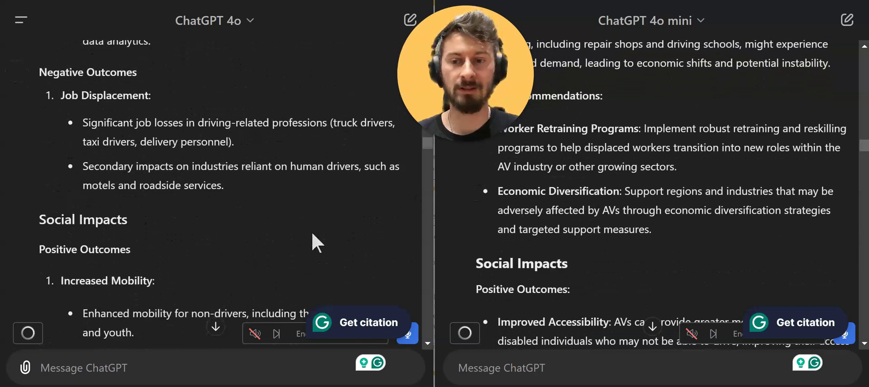
pyautogui.scroll(-5, 315, 240)
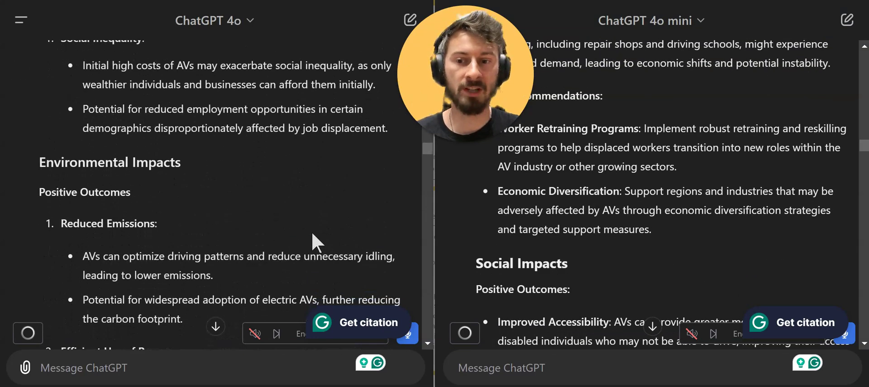
pyautogui.scroll(-2, 316, 239)
pyautogui.scroll(-8, 642, 242)
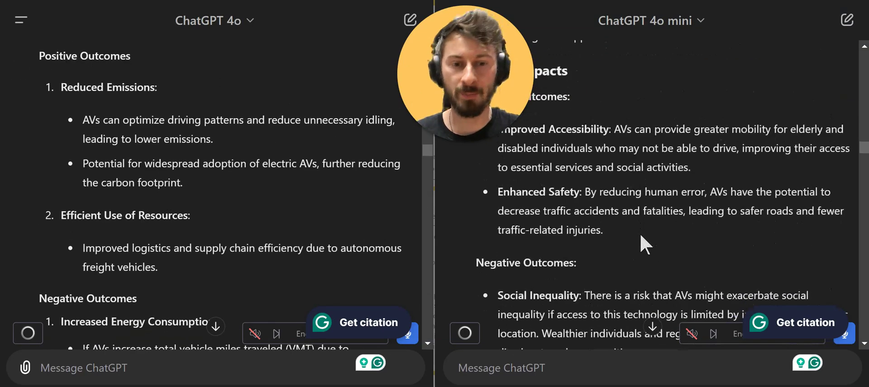
pyautogui.scroll(-12, 642, 242)
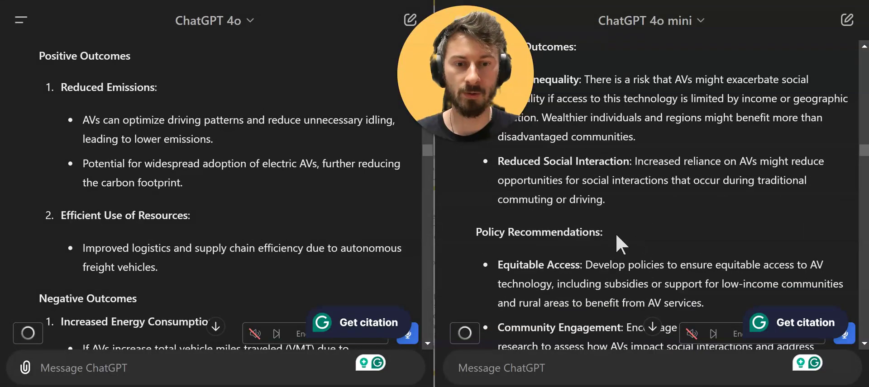
pyautogui.scroll(-6, 616, 234)
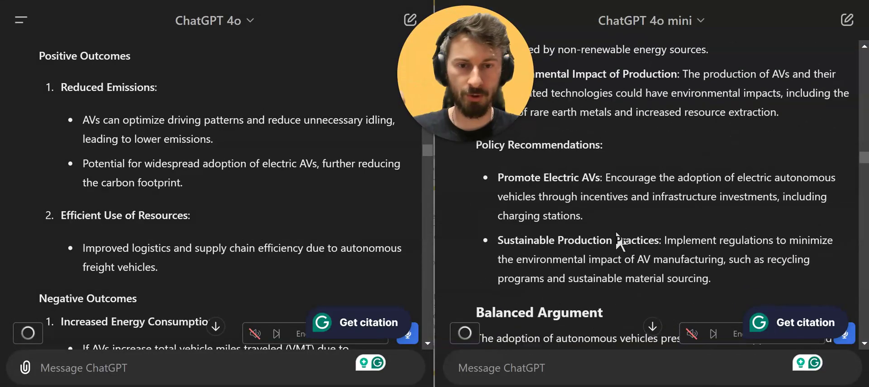
# Step: Scroll both chats to the 500-word time-travel story prompt and the stories' openings
pyautogui.scroll(-2, 508, 244)
pyautogui.scroll(-9, 303, 242)
pyautogui.scroll(-17, 304, 233)
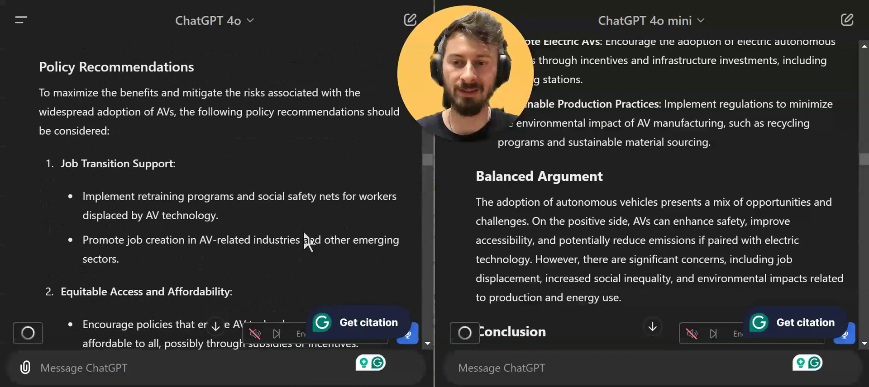
pyautogui.scroll(-6, 304, 240)
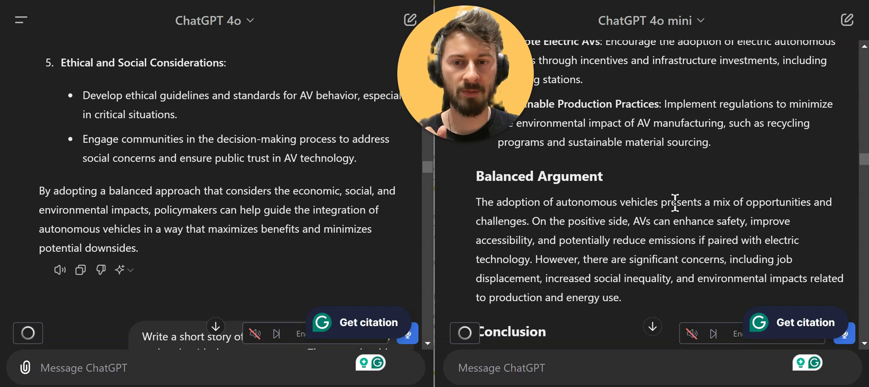
pyautogui.scroll(-8, 680, 198)
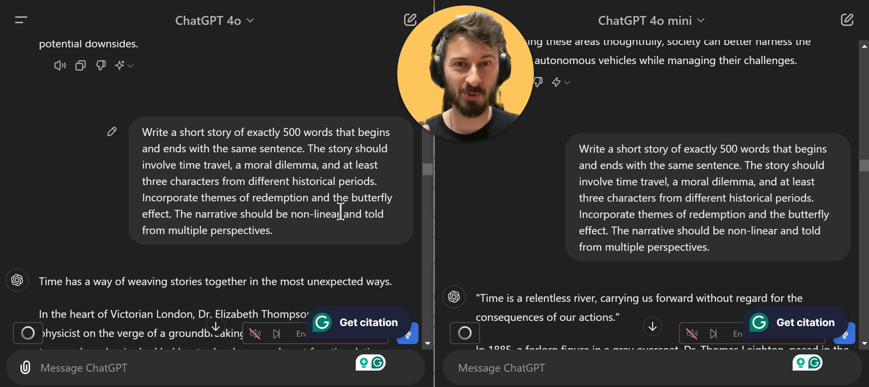
# Step: Scroll both panes to the ends of the 4o and 4o mini time-travel stories
pyautogui.scroll(-3, 341, 211)
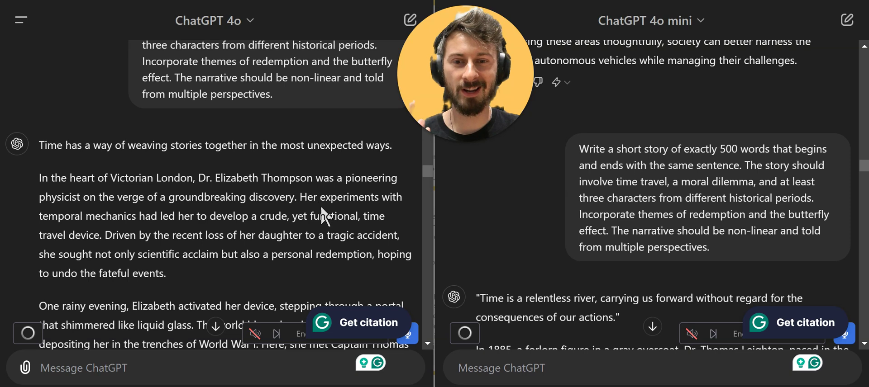
pyautogui.scroll(-2, 322, 215)
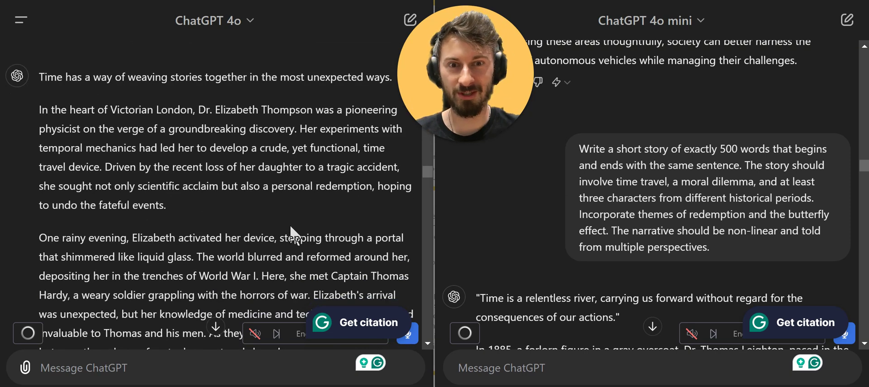
pyautogui.scroll(-3, 290, 227)
pyautogui.scroll(-1, 291, 228)
pyautogui.scroll(-12, 290, 224)
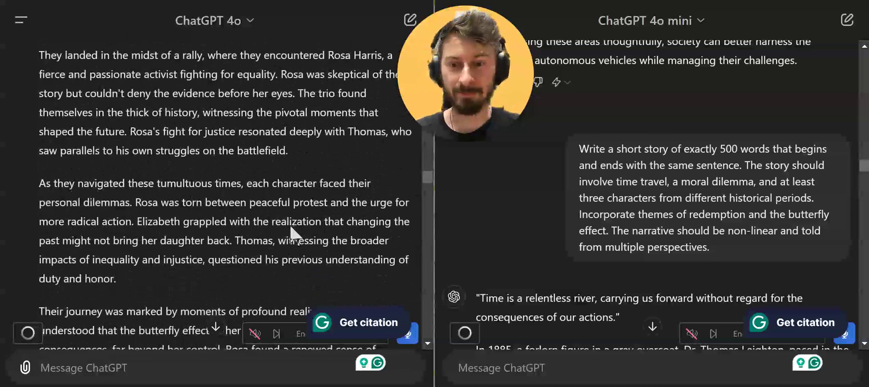
pyautogui.scroll(-3, 290, 227)
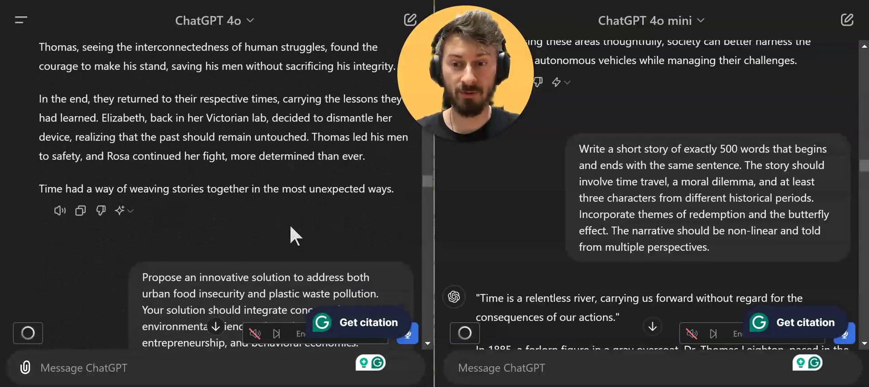
pyautogui.scroll(-2, 661, 226)
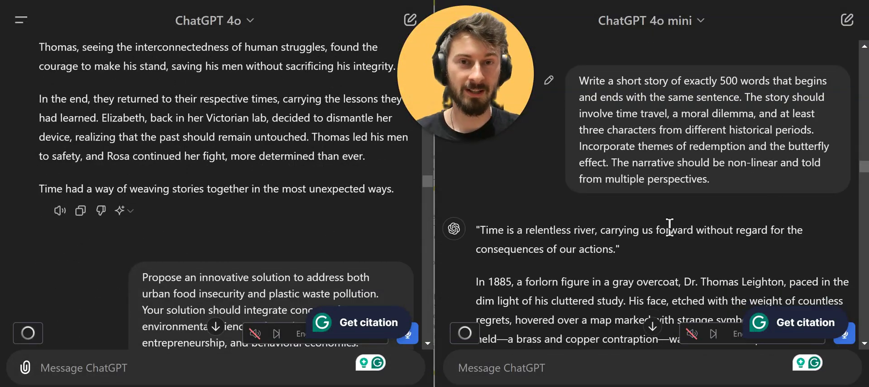
pyautogui.scroll(-3, 669, 227)
pyautogui.scroll(-6, 670, 229)
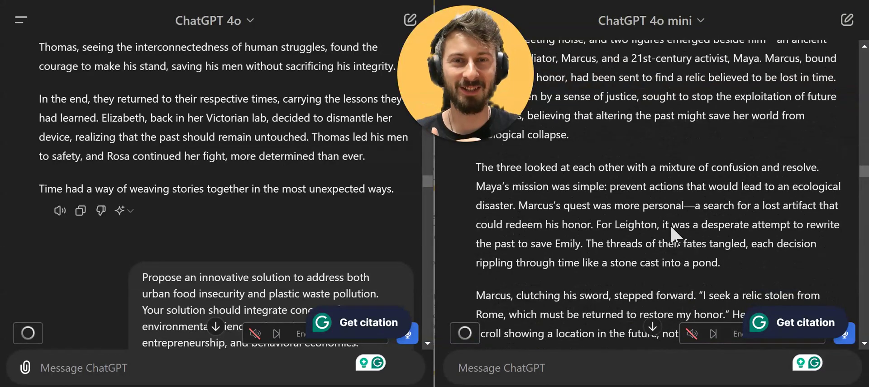
pyautogui.scroll(-10, 670, 232)
pyautogui.scroll(-3, 670, 232)
pyautogui.scroll(-3, 674, 235)
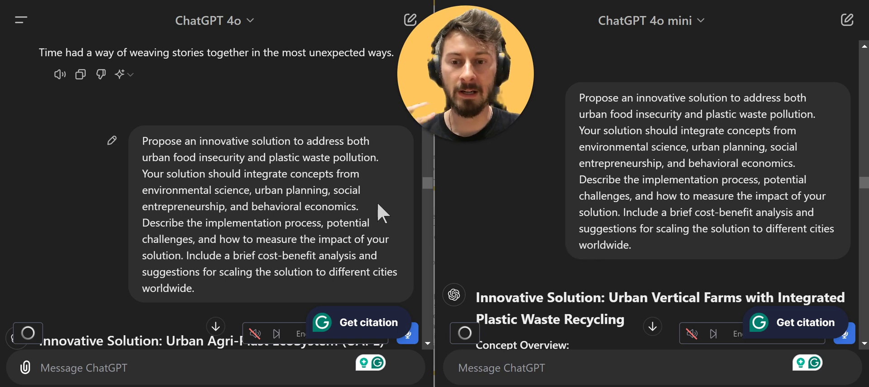
# Step: Scroll both panes through the vertical-farming and plastic-recycling plans to their conclusions and the email campaign prompt
pyautogui.scroll(-6, 367, 222)
pyautogui.scroll(-5, 707, 192)
pyautogui.scroll(2, 705, 186)
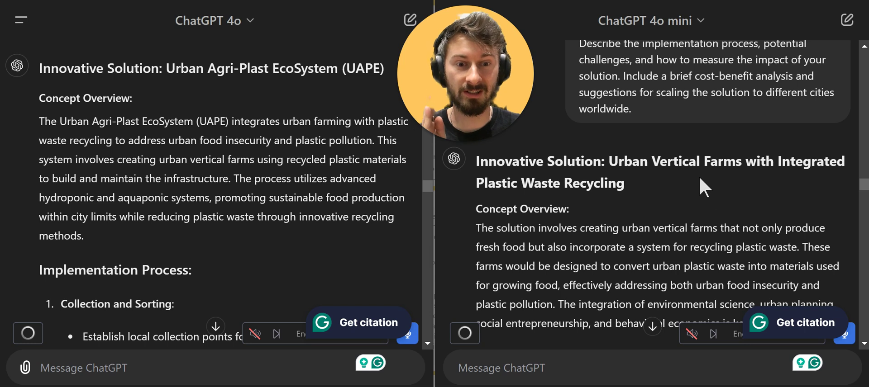
pyautogui.scroll(-2, 699, 175)
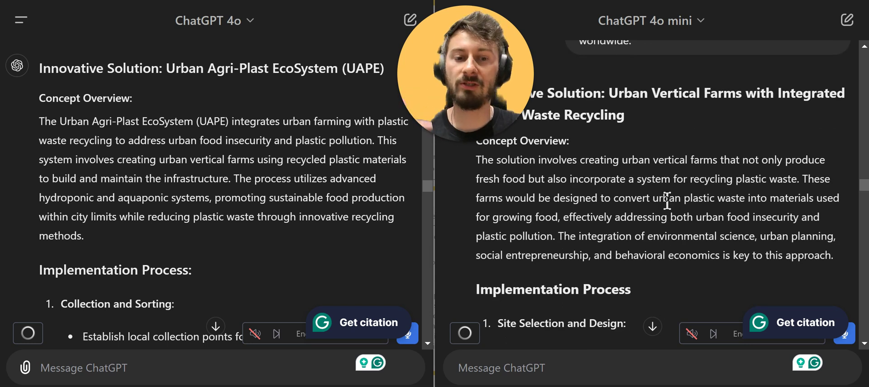
pyautogui.scroll(-5, 320, 217)
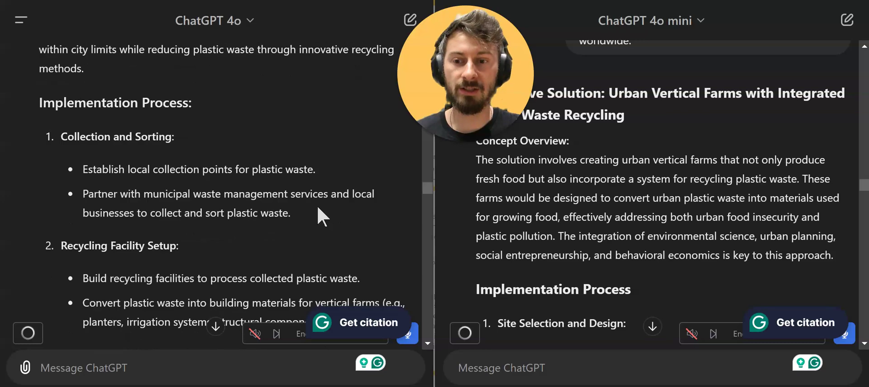
pyautogui.scroll(1, 642, 193)
pyautogui.scroll(-6, 644, 194)
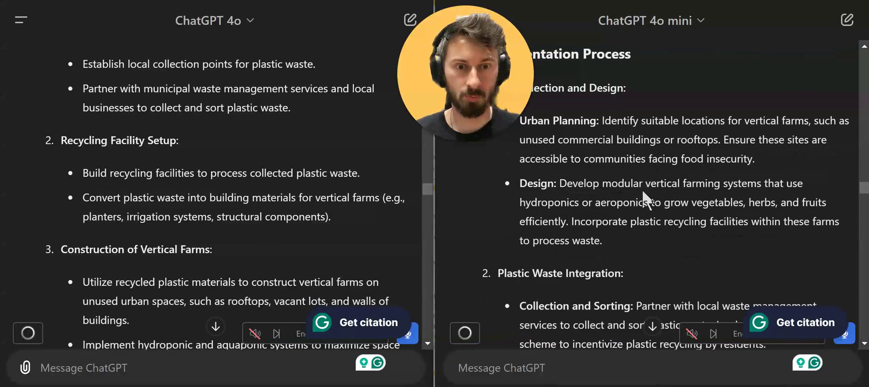
pyautogui.scroll(-3, 669, 185)
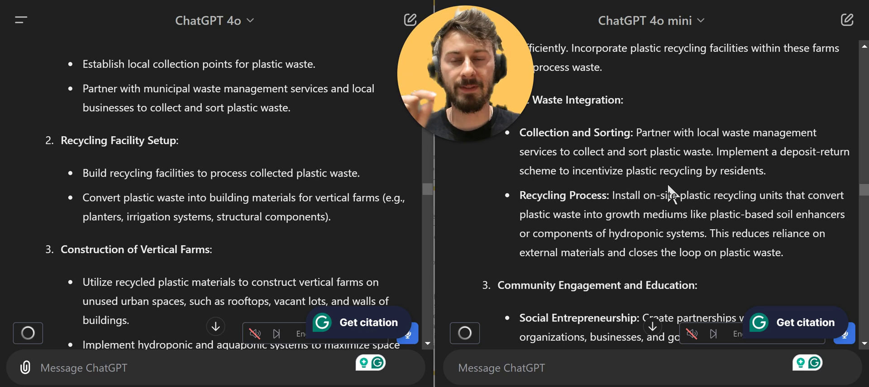
pyautogui.scroll(-2, 669, 192)
pyautogui.scroll(-3, 281, 214)
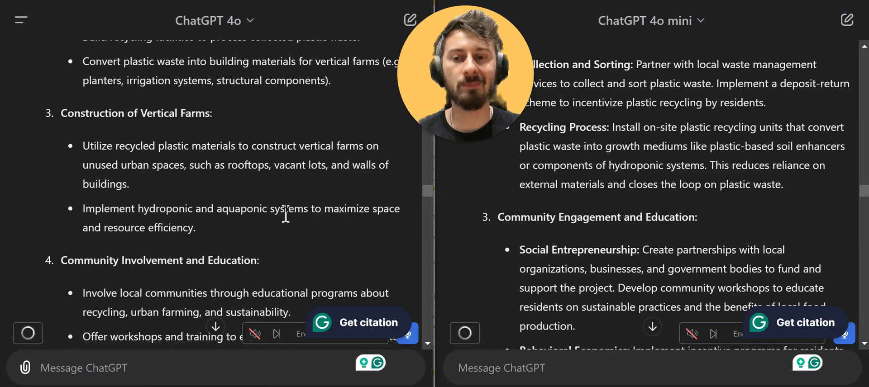
pyautogui.scroll(-5, 286, 214)
pyautogui.scroll(-8, 609, 188)
pyautogui.scroll(-3, 631, 181)
pyautogui.scroll(-6, 310, 228)
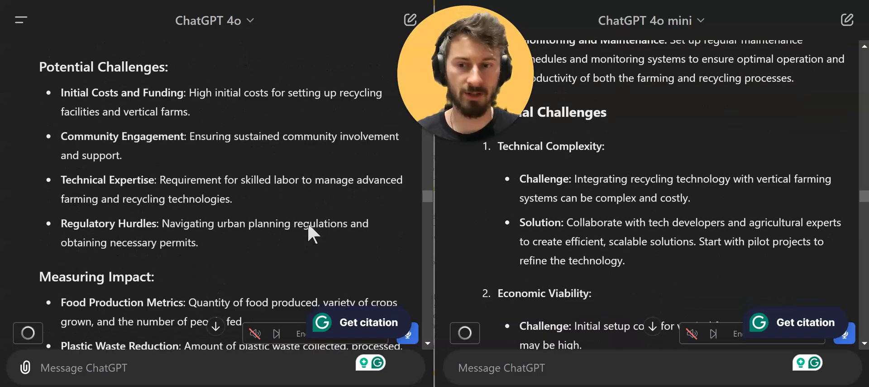
pyautogui.scroll(2, 642, 204)
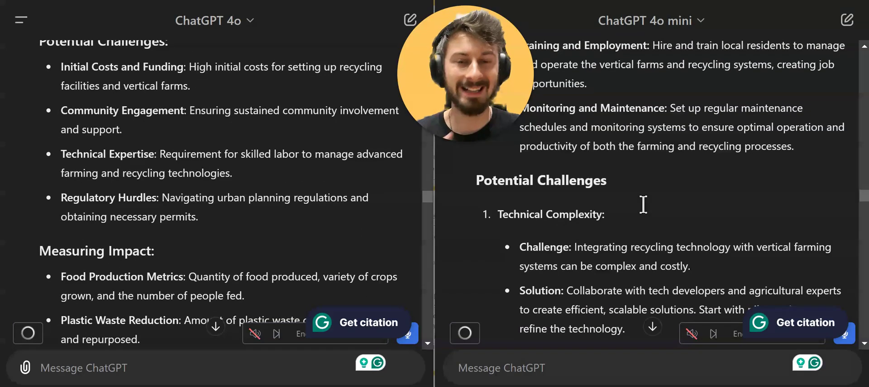
pyautogui.scroll(-3, 643, 205)
pyautogui.scroll(-5, 340, 210)
pyautogui.scroll(-9, 568, 207)
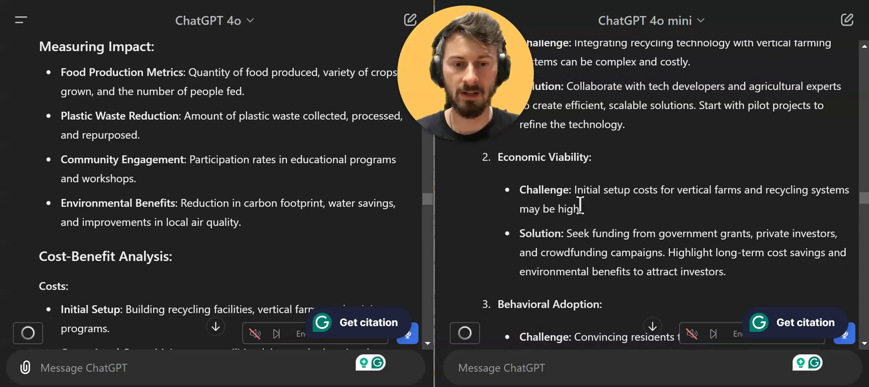
pyautogui.scroll(-10, 613, 203)
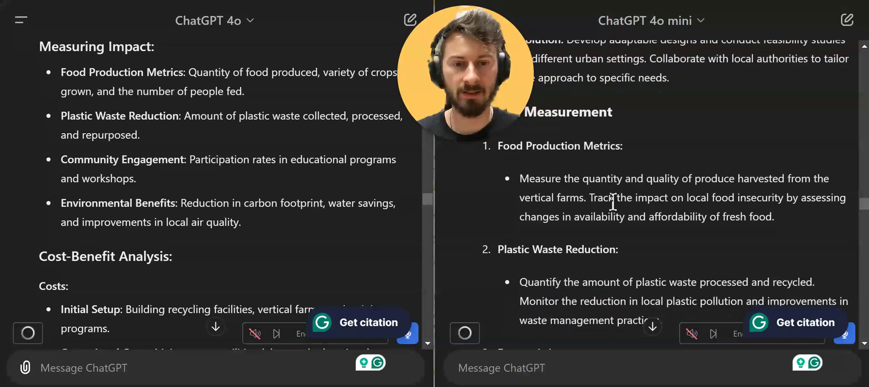
pyautogui.scroll(-1, 290, 219)
pyautogui.scroll(-4, 289, 219)
pyautogui.scroll(-6, 621, 196)
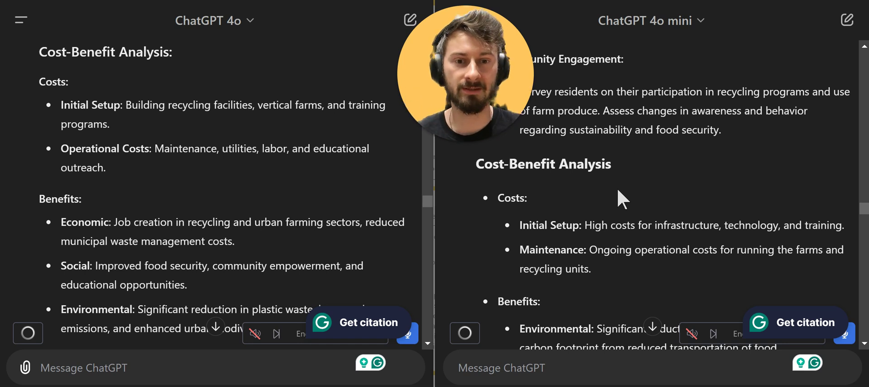
pyautogui.scroll(-10, 342, 188)
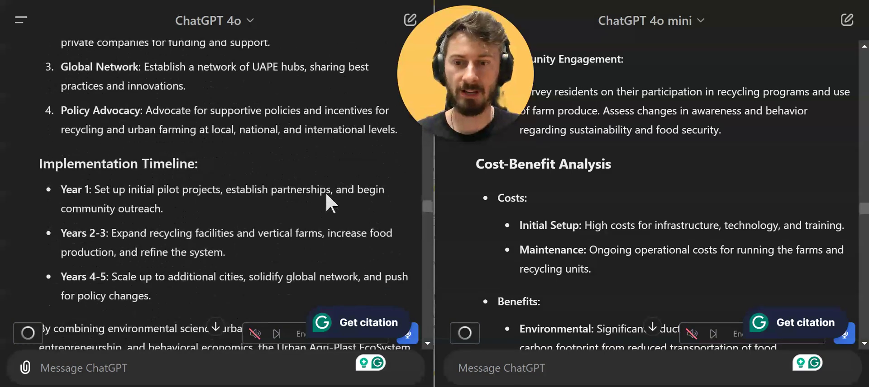
pyautogui.scroll(-10, 633, 193)
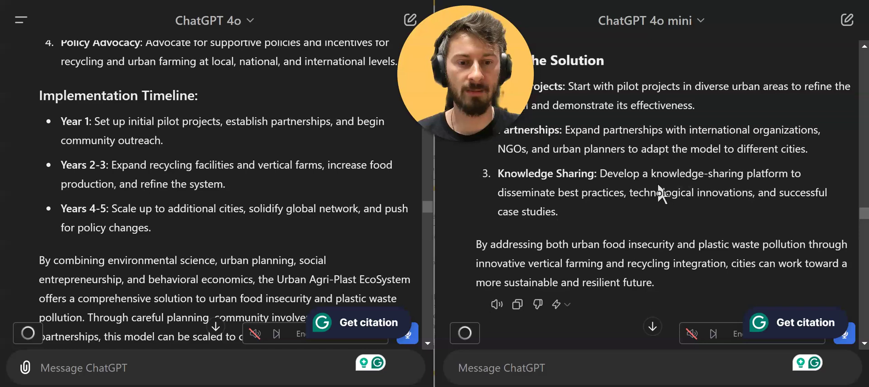
pyautogui.scroll(2, 658, 183)
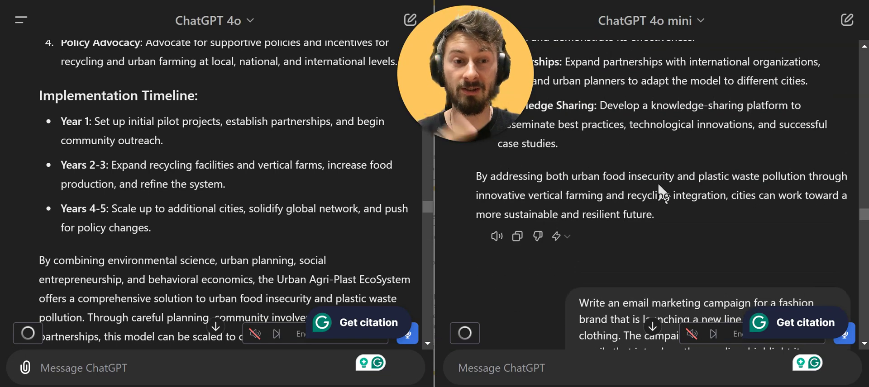
pyautogui.scroll(-3, 303, 219)
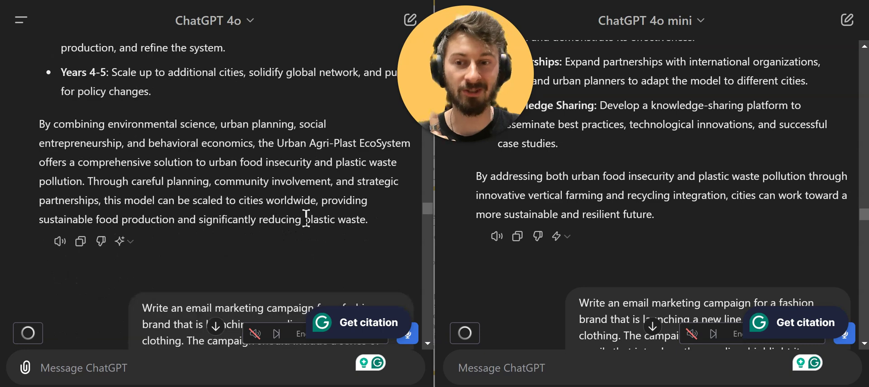
pyautogui.scroll(-2, 309, 217)
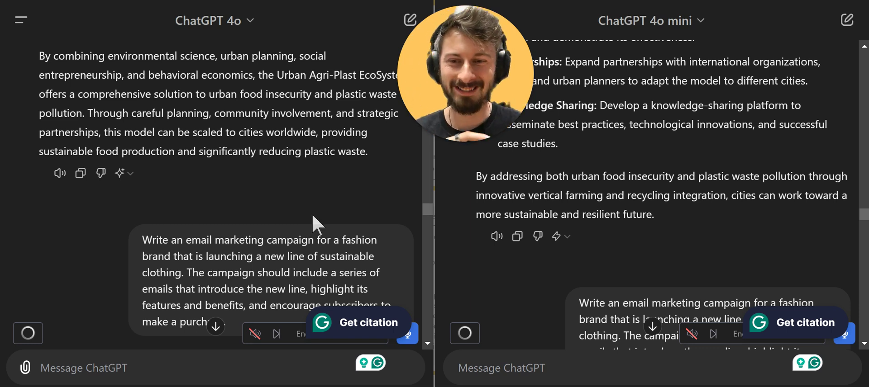
# Step: Scroll the sustainable-clothing email campaigns down to the 4o closing paragraph and the 4o mini success tips
pyautogui.scroll(-2, 313, 222)
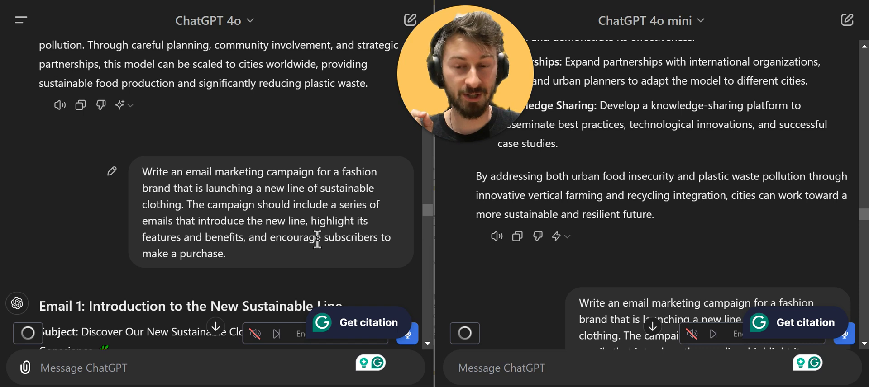
pyautogui.scroll(-1, 269, 230)
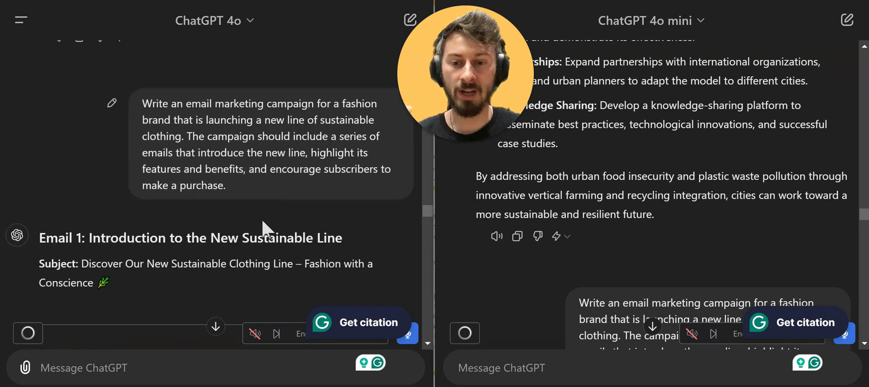
pyautogui.scroll(-5, 699, 176)
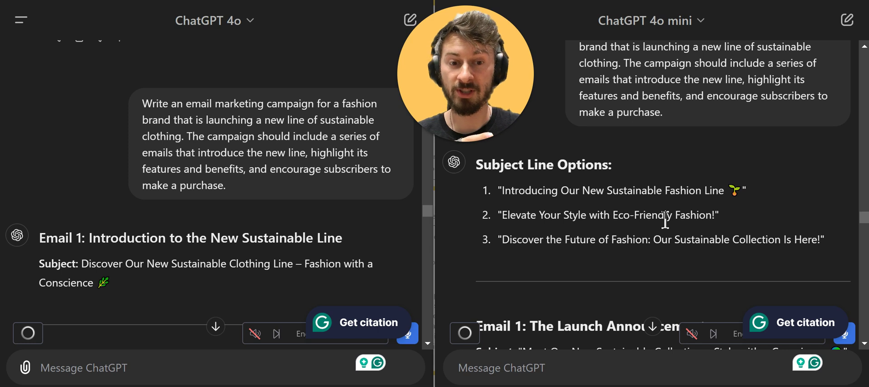
pyautogui.scroll(-5, 322, 219)
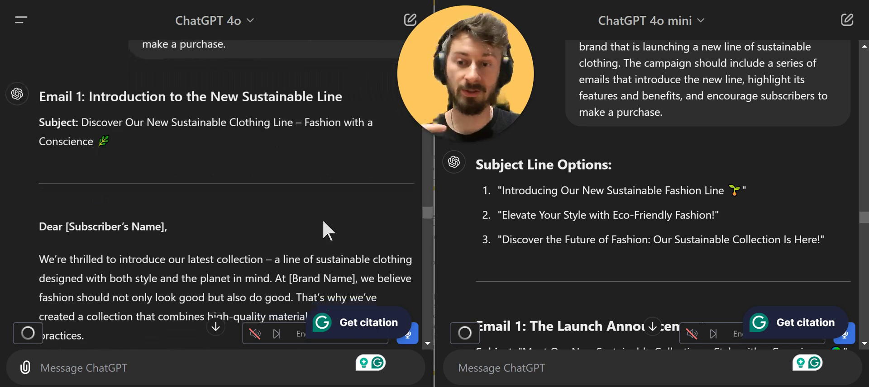
pyautogui.scroll(-5, 637, 233)
pyautogui.scroll(-5, 637, 233)
pyautogui.scroll(-15, 311, 212)
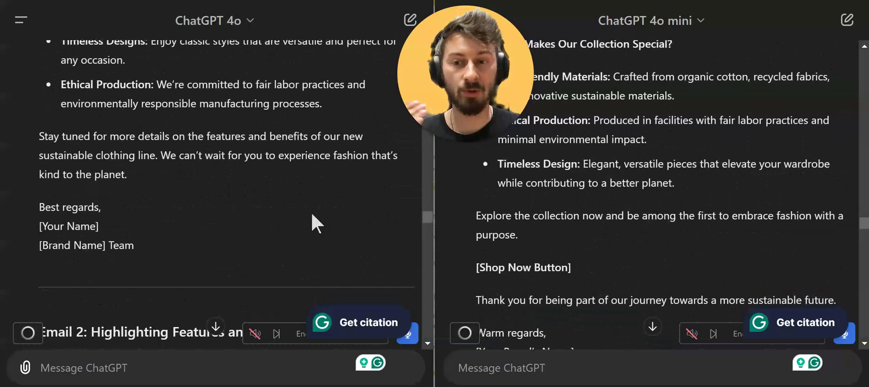
pyautogui.scroll(-17, 312, 215)
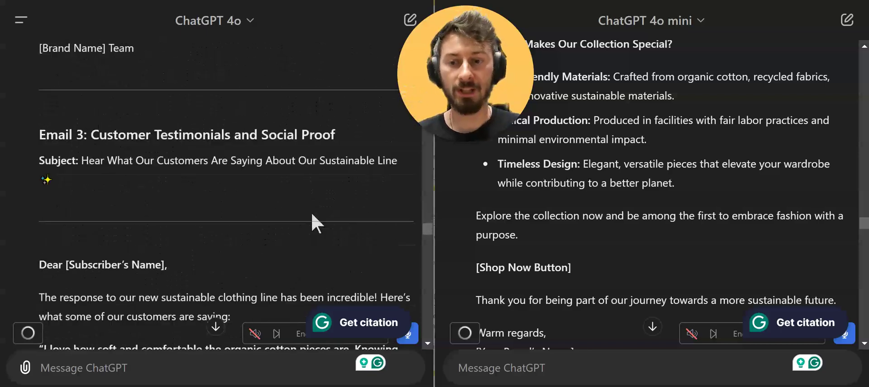
pyautogui.scroll(-7, 311, 215)
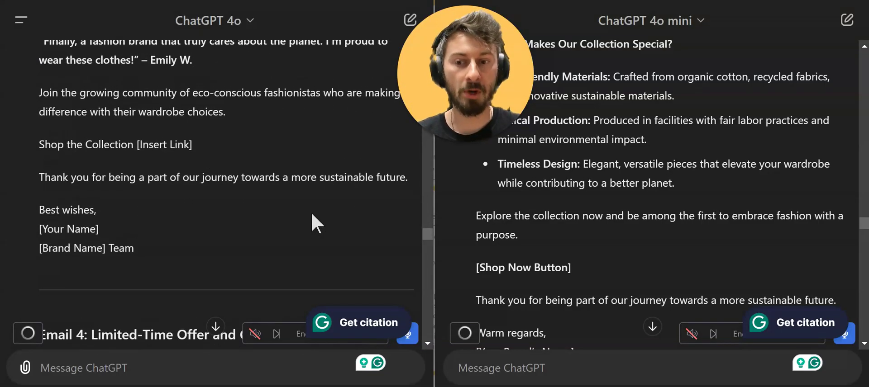
pyautogui.scroll(-1, 311, 213)
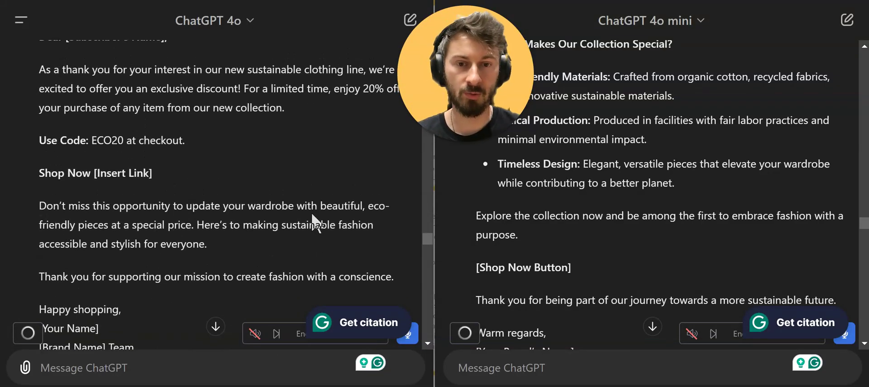
pyautogui.scroll(-7, 312, 215)
pyautogui.scroll(-6, 311, 217)
pyautogui.scroll(-10, 645, 194)
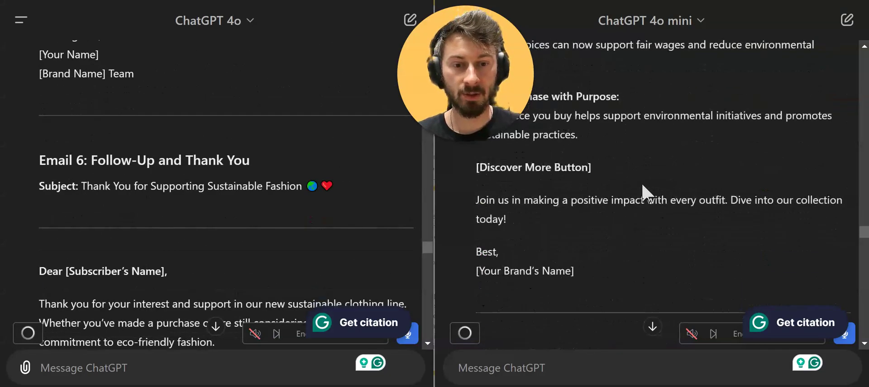
pyautogui.scroll(-10, 643, 186)
pyautogui.scroll(-15, 642, 185)
pyautogui.scroll(3, 644, 193)
pyautogui.scroll(-8, 277, 224)
pyautogui.scroll(1, 310, 224)
pyautogui.scroll(-7, 311, 226)
pyautogui.scroll(7, 310, 226)
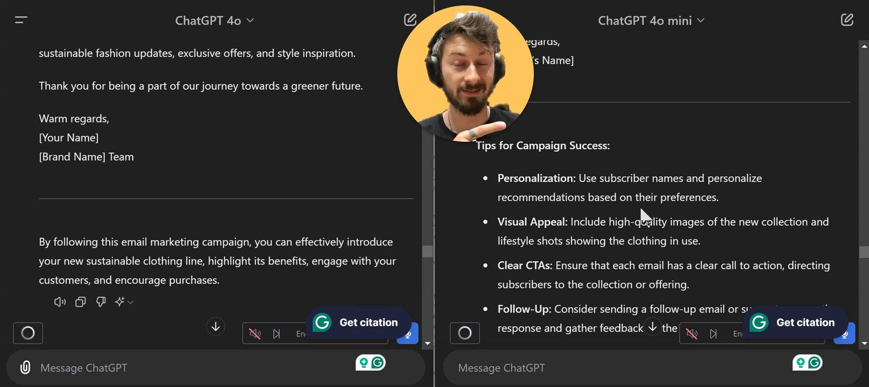
pyautogui.scroll(-2, 629, 214)
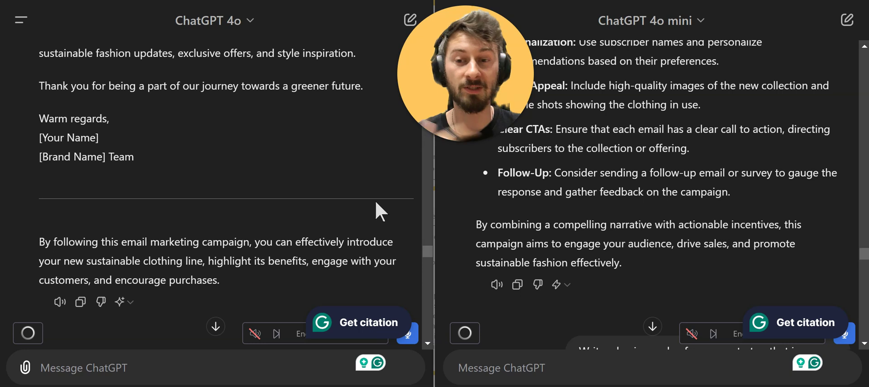
# Step: Scroll both freelance-writing platform business plans to the end and into the e-commerce industry report answers
pyautogui.scroll(-2, 333, 197)
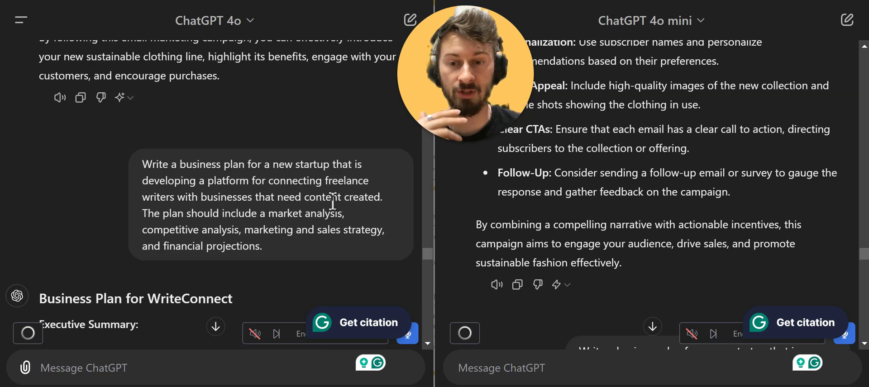
pyautogui.scroll(-4, 636, 175)
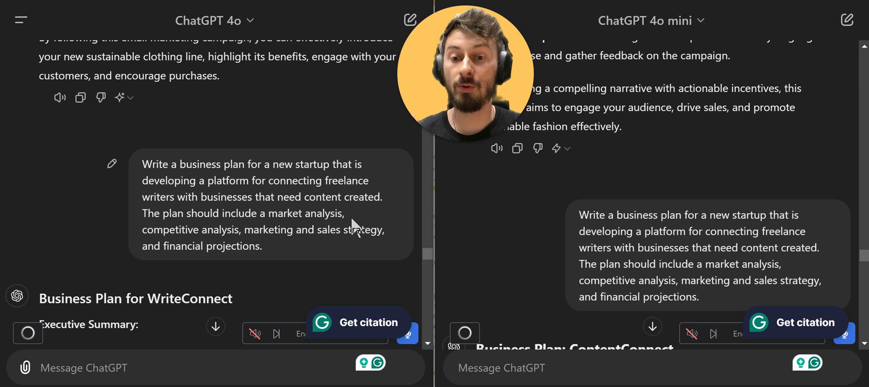
pyautogui.scroll(-3, 354, 208)
pyautogui.scroll(-3, 593, 186)
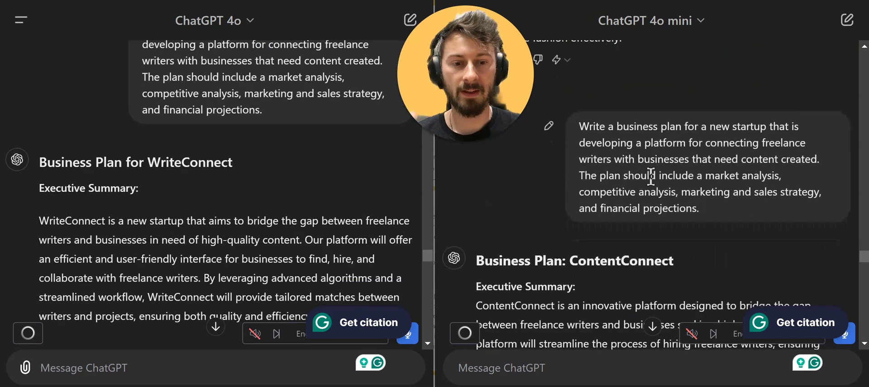
pyautogui.scroll(-2, 651, 177)
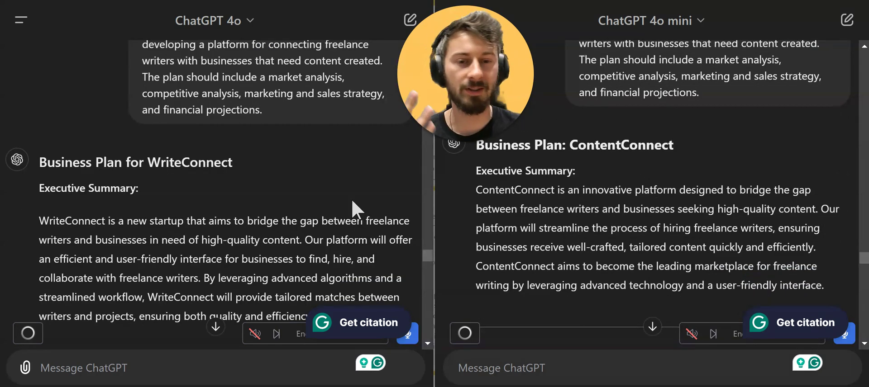
pyautogui.scroll(2, 339, 203)
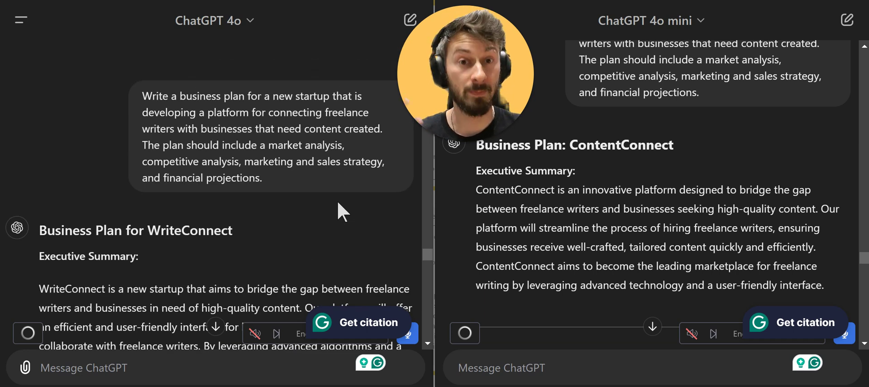
pyautogui.scroll(-6, 343, 212)
pyautogui.scroll(-4, 588, 208)
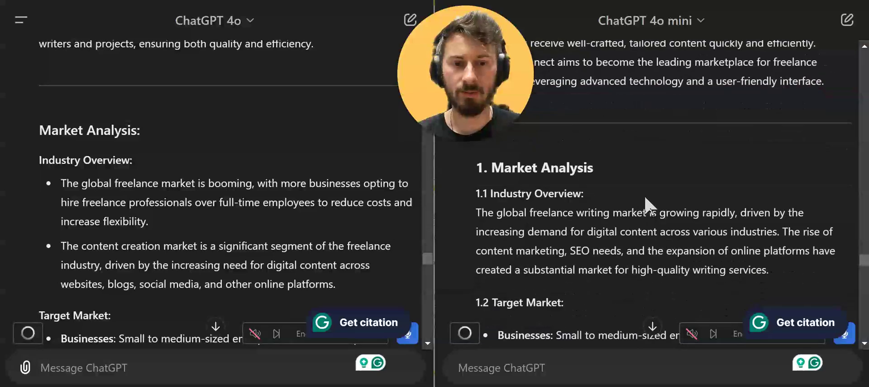
pyautogui.scroll(-2, 649, 206)
pyautogui.scroll(-7, 360, 209)
pyautogui.scroll(-5, 542, 201)
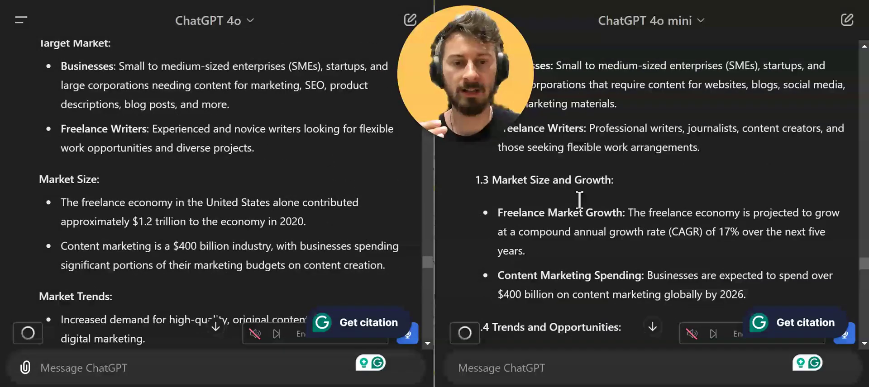
pyautogui.scroll(-3, 579, 199)
pyautogui.scroll(-8, 324, 205)
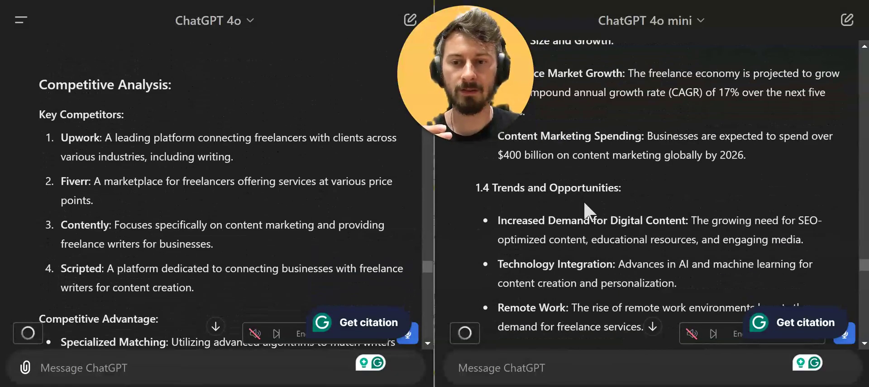
pyautogui.scroll(-5, 593, 206)
pyautogui.scroll(-10, 334, 224)
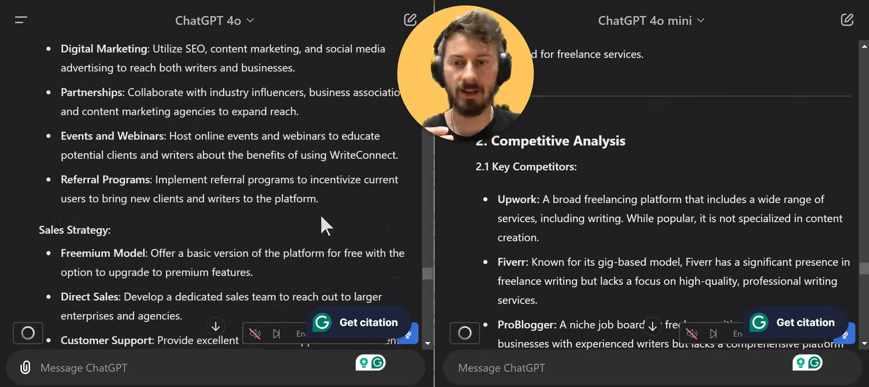
pyautogui.scroll(3, 320, 214)
pyautogui.scroll(-10, 639, 205)
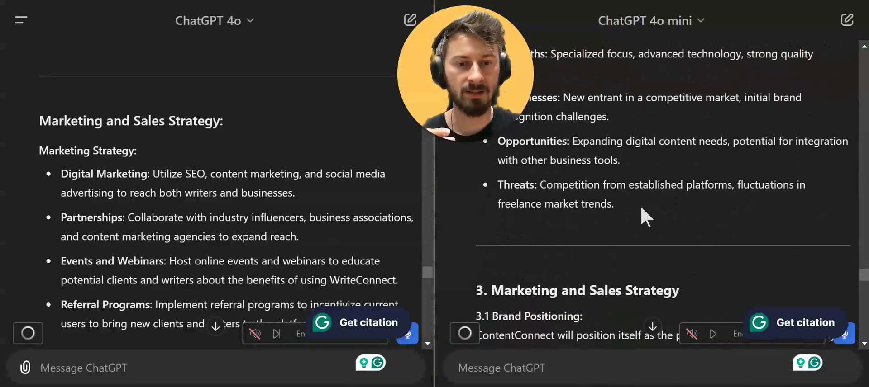
pyautogui.scroll(-4, 633, 217)
pyautogui.scroll(2, 246, 238)
pyautogui.scroll(6, 602, 226)
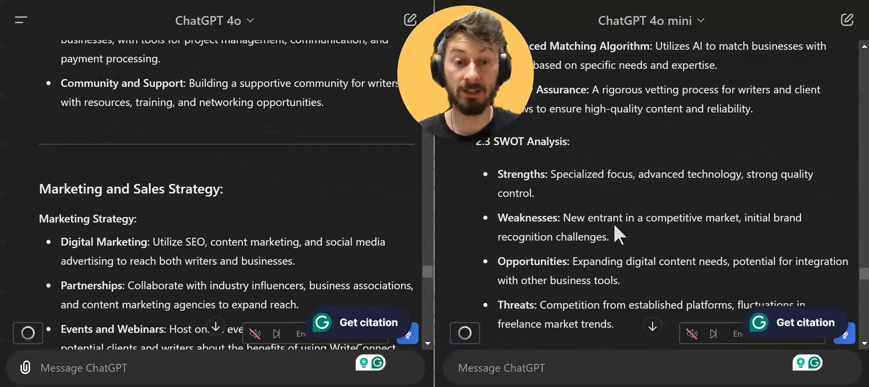
pyautogui.scroll(1, 612, 223)
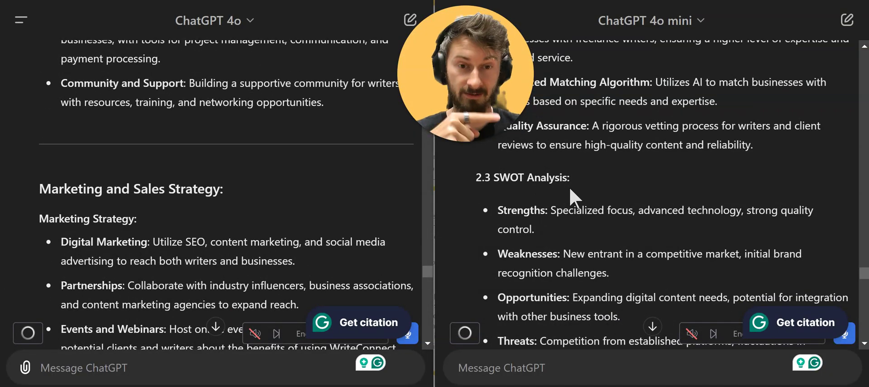
pyautogui.scroll(-8, 285, 211)
pyautogui.scroll(-10, 320, 209)
pyautogui.scroll(-2, 320, 205)
pyautogui.scroll(-6, 566, 210)
pyautogui.scroll(-10, 618, 192)
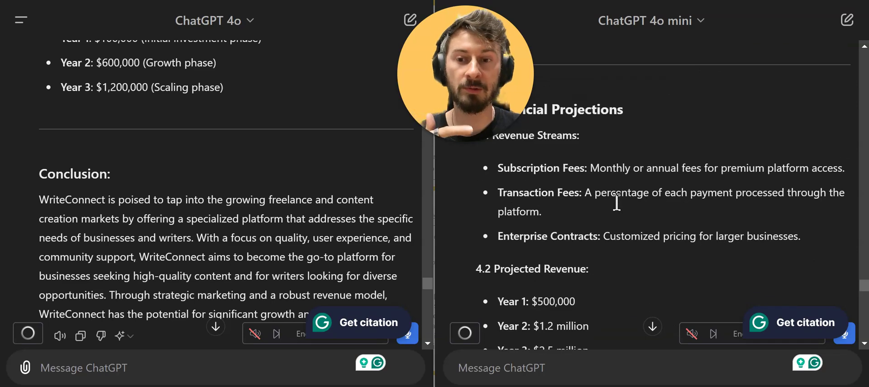
pyautogui.scroll(-15, 616, 203)
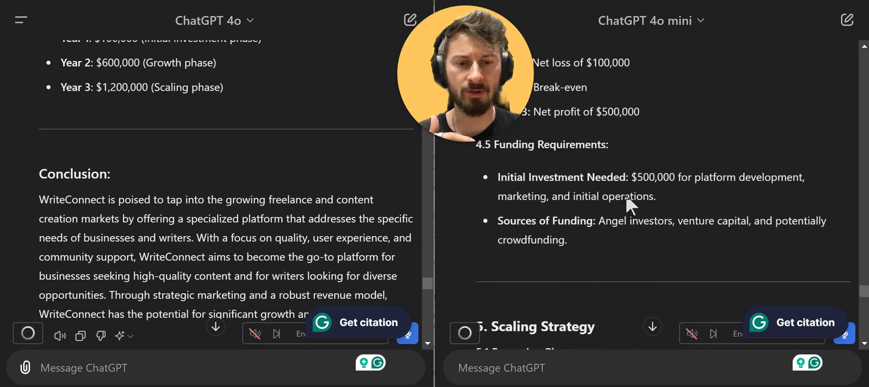
pyautogui.scroll(-2, 670, 183)
pyautogui.scroll(10, 338, 215)
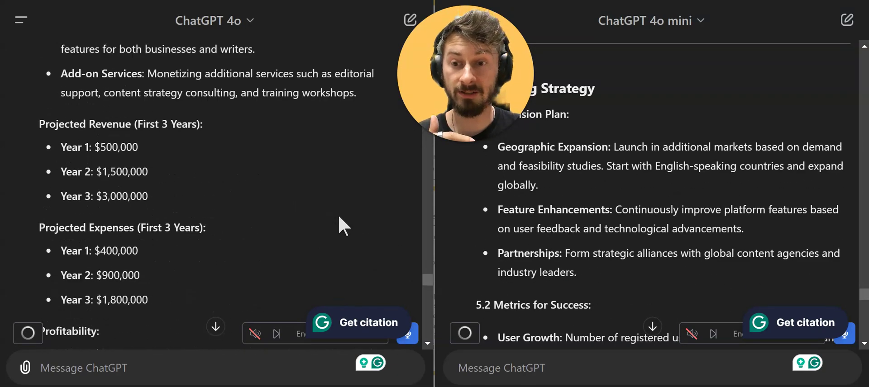
pyautogui.scroll(6, 338, 214)
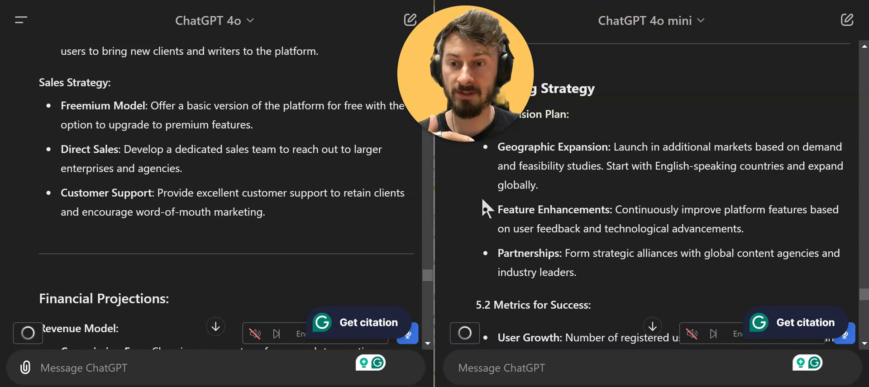
pyautogui.scroll(-10, 613, 190)
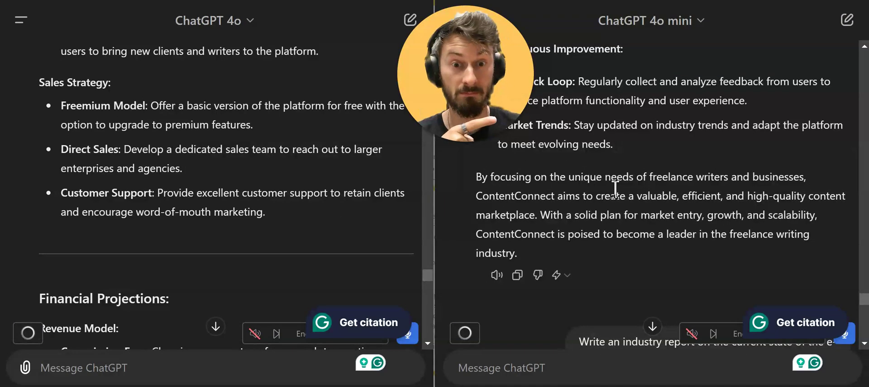
pyautogui.scroll(-3, 615, 190)
pyautogui.scroll(-6, 277, 192)
pyautogui.scroll(-15, 341, 192)
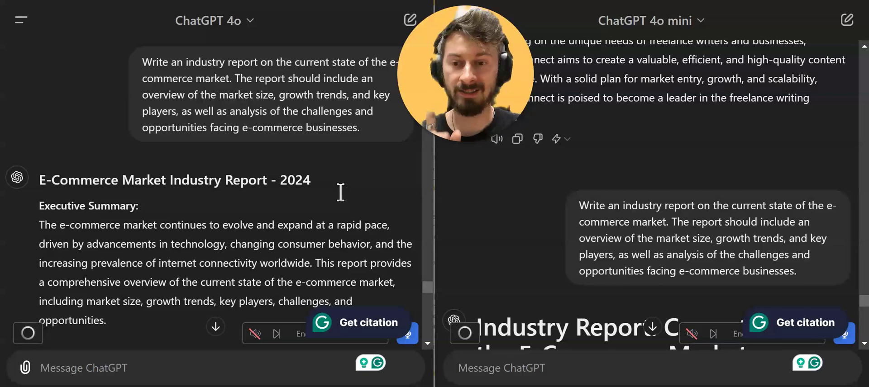
# Step: Scroll both e-commerce reports through key players, challenges and opportunities down to their Conclusion sections
pyautogui.scroll(-2, 341, 192)
pyautogui.scroll(3, 341, 192)
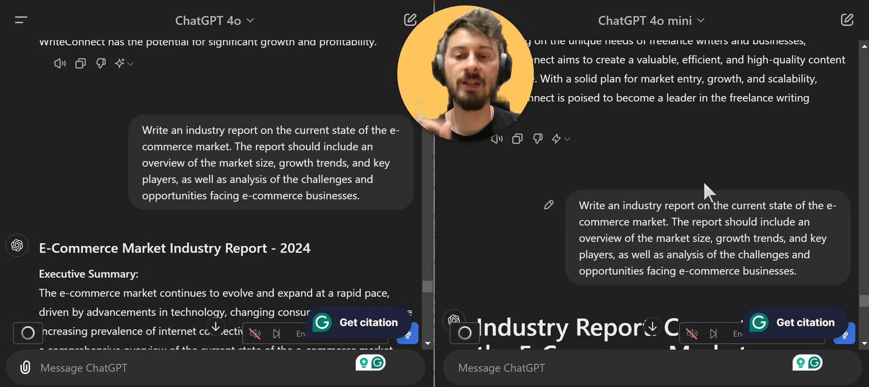
pyautogui.scroll(-2, 712, 178)
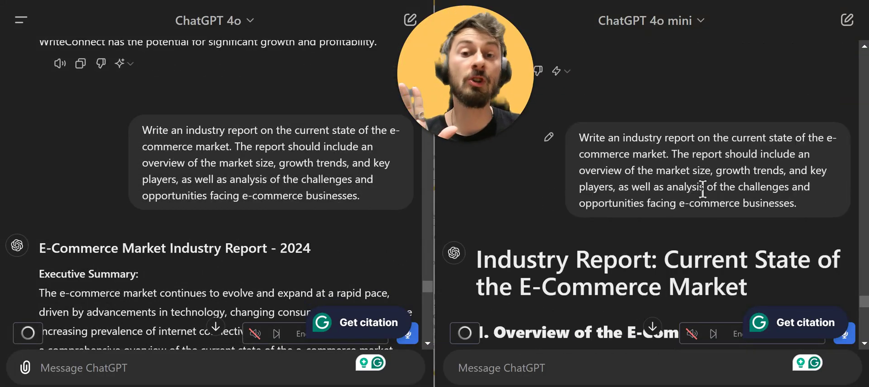
pyautogui.scroll(-3, 685, 201)
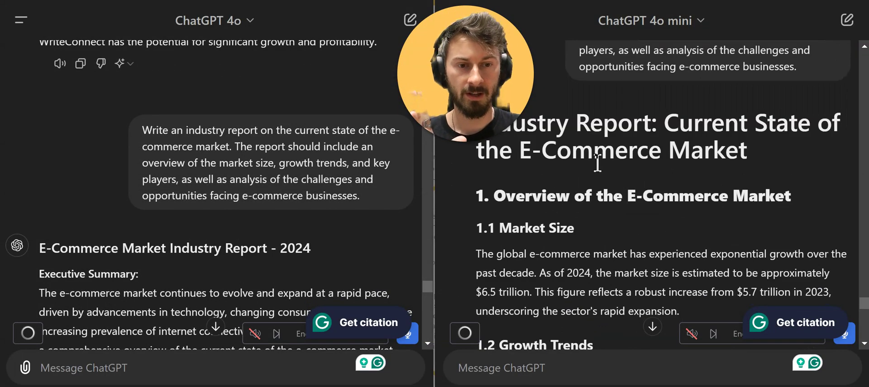
pyautogui.scroll(-3, 316, 217)
pyautogui.scroll(-3, 725, 206)
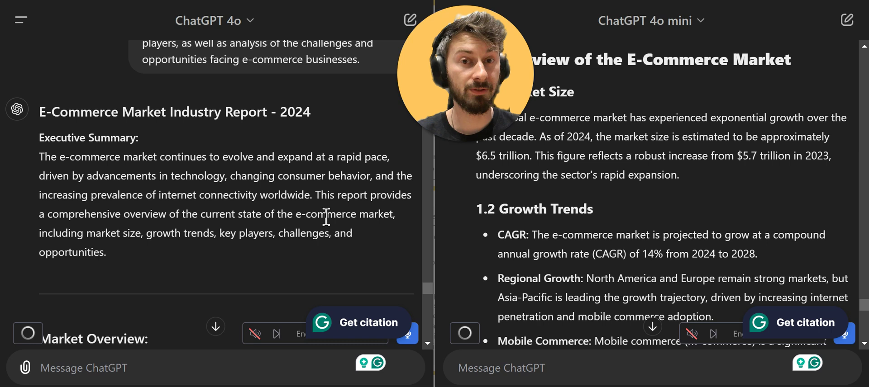
pyautogui.scroll(-3, 316, 214)
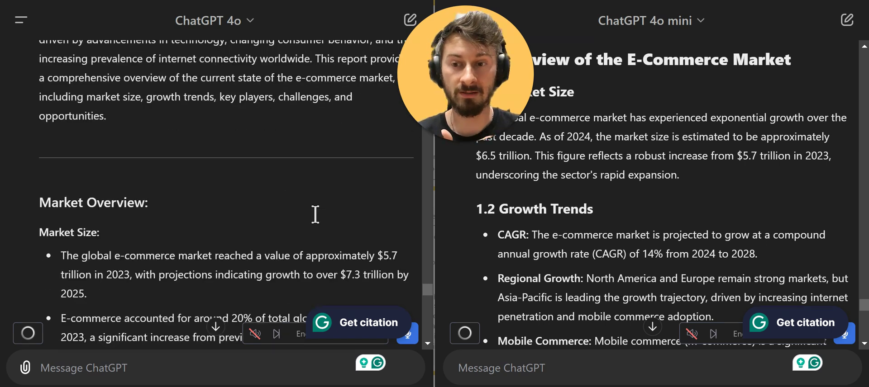
pyautogui.scroll(-3, 315, 214)
pyautogui.scroll(-3, 696, 205)
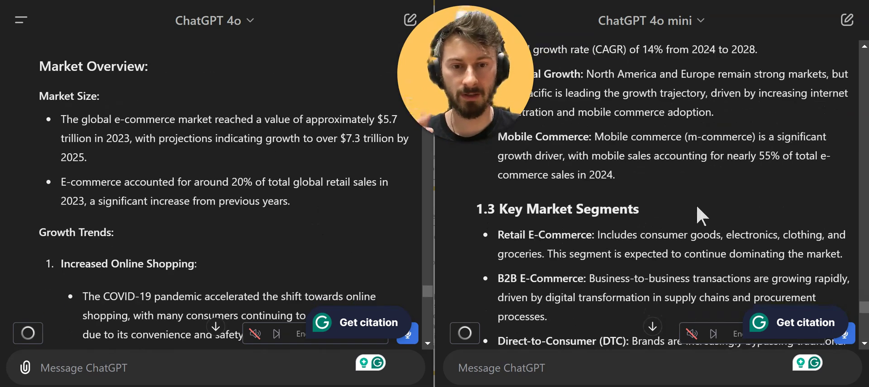
pyautogui.scroll(3, 703, 211)
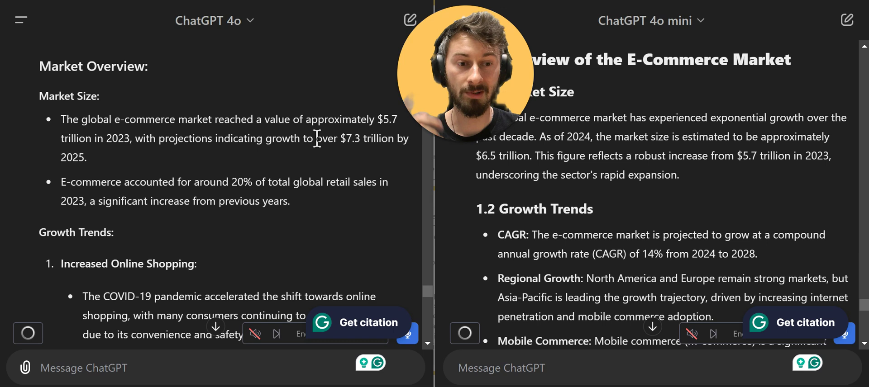
pyautogui.scroll(-2, 243, 202)
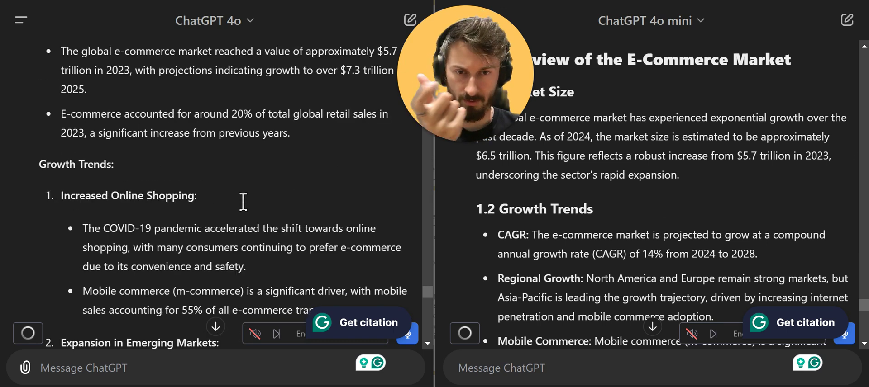
pyautogui.scroll(-3, 242, 202)
pyautogui.scroll(-3, 663, 216)
pyautogui.scroll(-3, 662, 215)
pyautogui.scroll(-9, 218, 221)
pyautogui.scroll(-5, 281, 227)
pyautogui.scroll(-5, 697, 235)
pyautogui.scroll(-5, 654, 216)
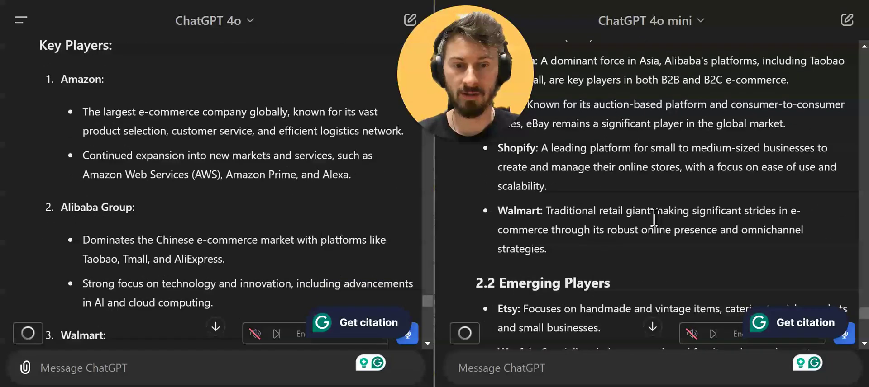
pyautogui.scroll(-8, 369, 224)
pyautogui.scroll(-3, 366, 215)
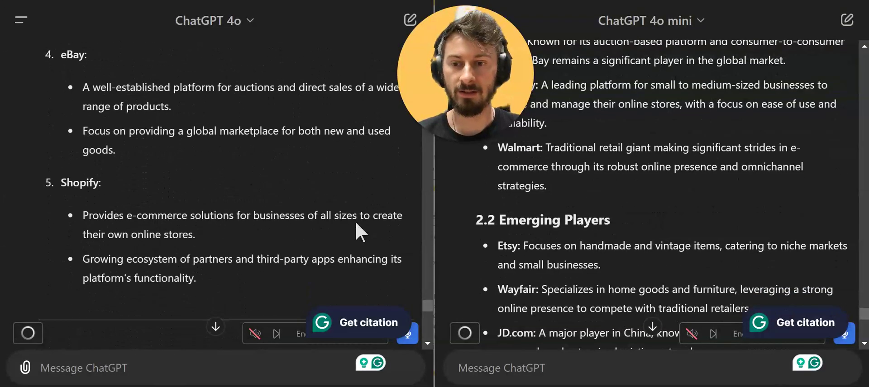
pyautogui.scroll(-8, 626, 220)
pyautogui.scroll(-6, 626, 220)
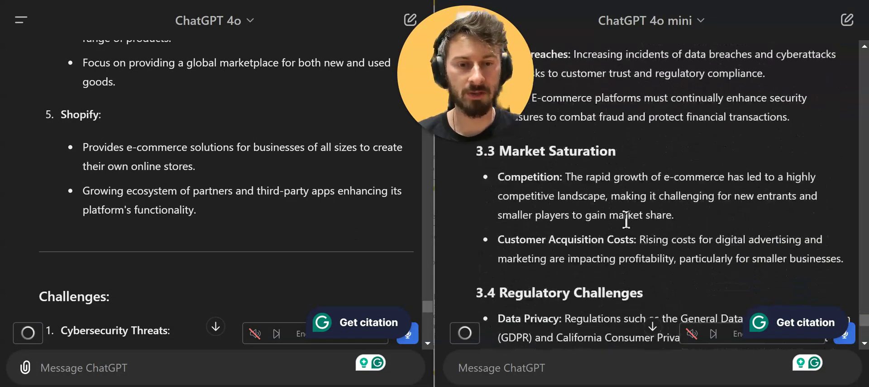
pyautogui.scroll(-6, 312, 235)
pyautogui.scroll(-5, 317, 231)
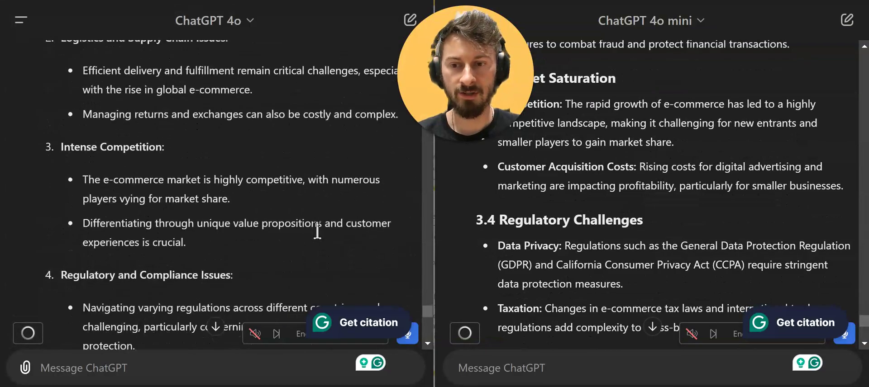
pyautogui.scroll(-6, 593, 218)
pyautogui.scroll(-8, 384, 215)
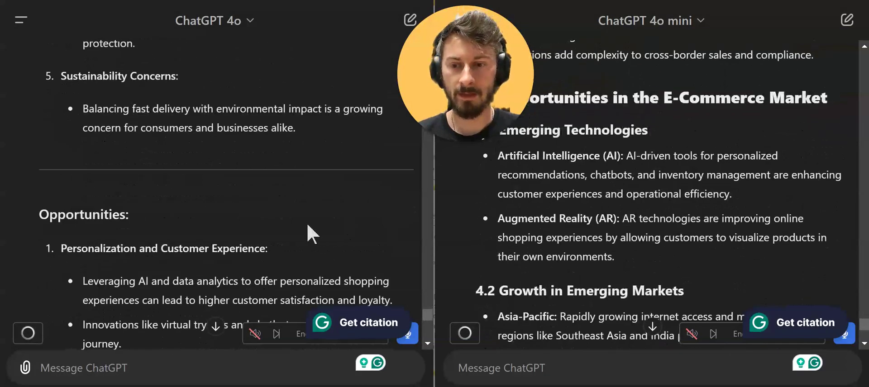
pyautogui.scroll(-6, 598, 204)
pyautogui.scroll(-5, 600, 209)
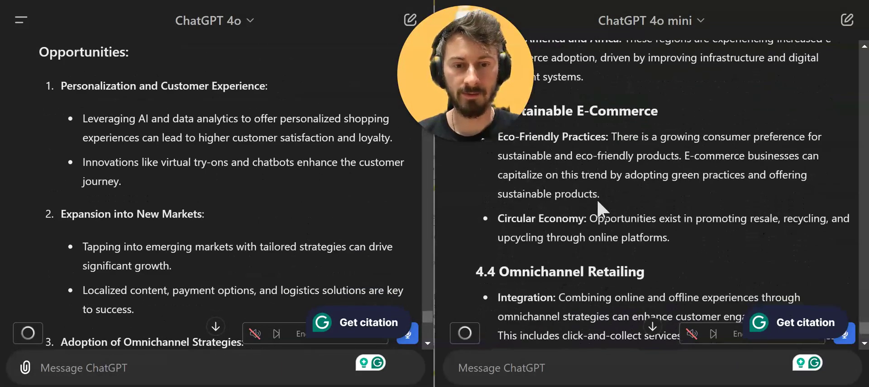
pyautogui.scroll(-6, 262, 214)
pyautogui.scroll(-9, 310, 216)
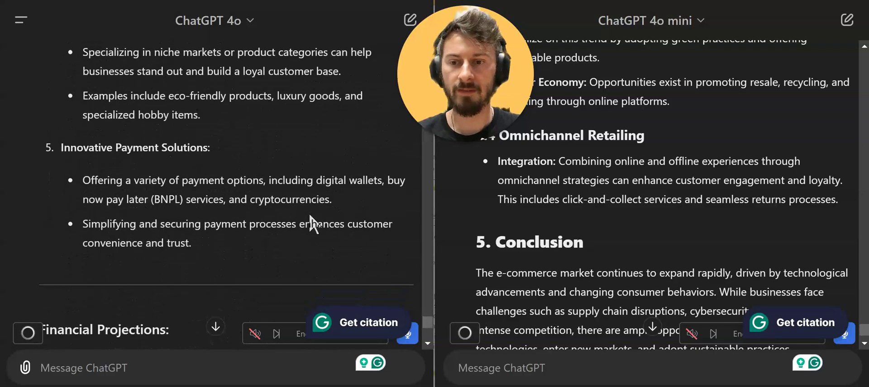
pyautogui.scroll(-5, 601, 217)
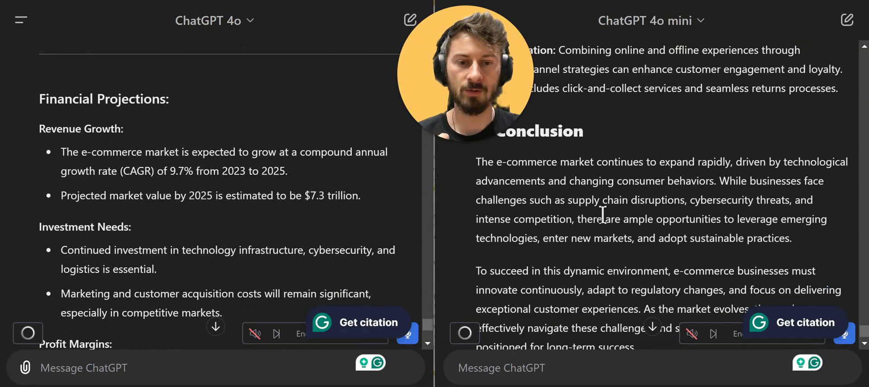
pyautogui.scroll(2, 606, 208)
pyautogui.scroll(-4, 311, 221)
pyautogui.scroll(-8, 310, 224)
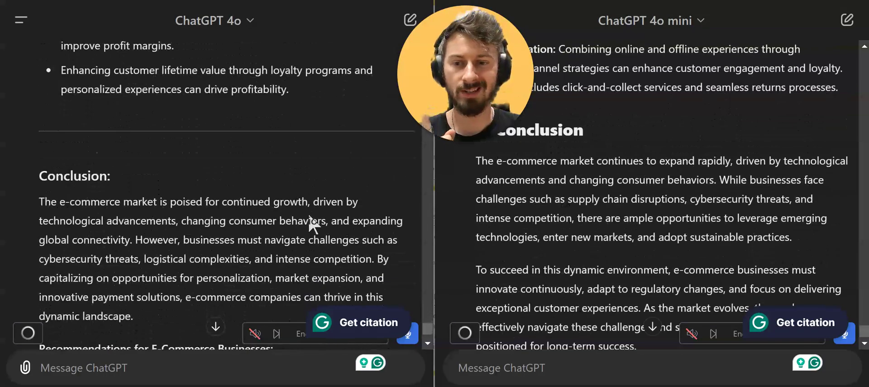